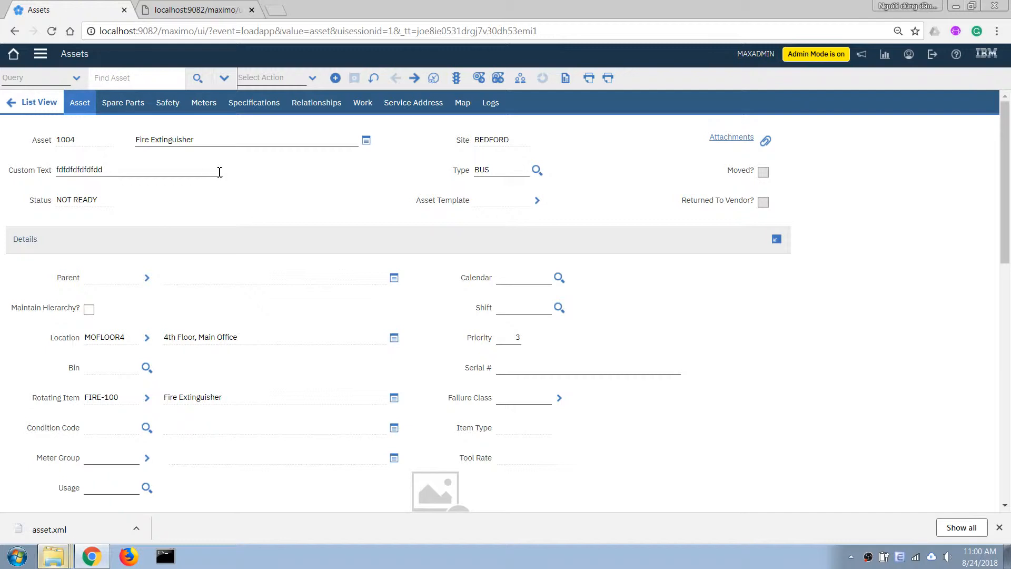
Overwrite asset 1004's Custom Text with fdfdafffadfs, then click into Priority and back
double_click(133, 168)
text(fd)
drag(125, 169, 35, 164)
click(514, 337)
click(514, 338)
click(60, 167)
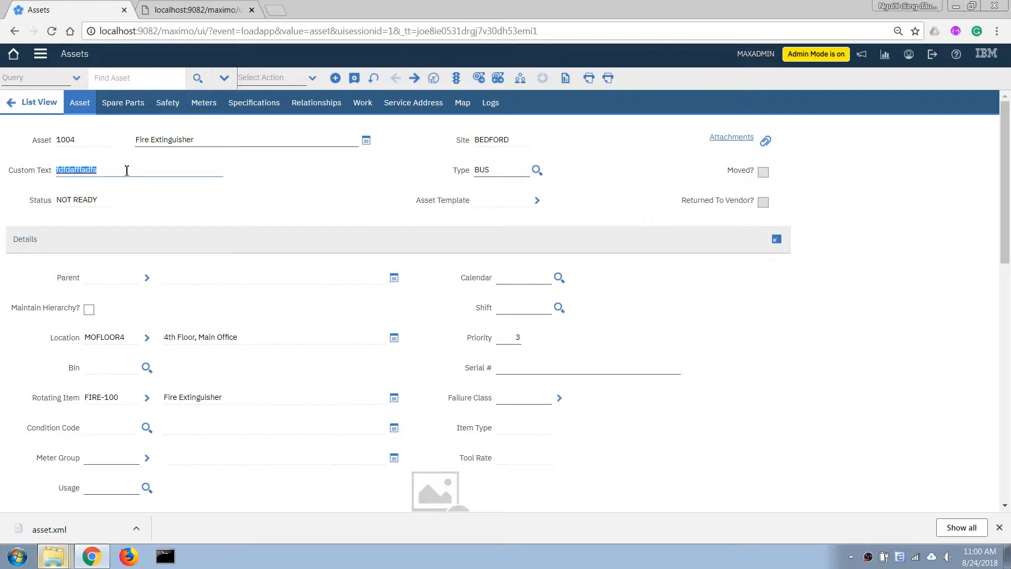
Go to Platform Configuration > Domains without saving, and show the Add New Domain types
click(42, 58)
mouse_move(105, 403)
mouse_move(215, 408)
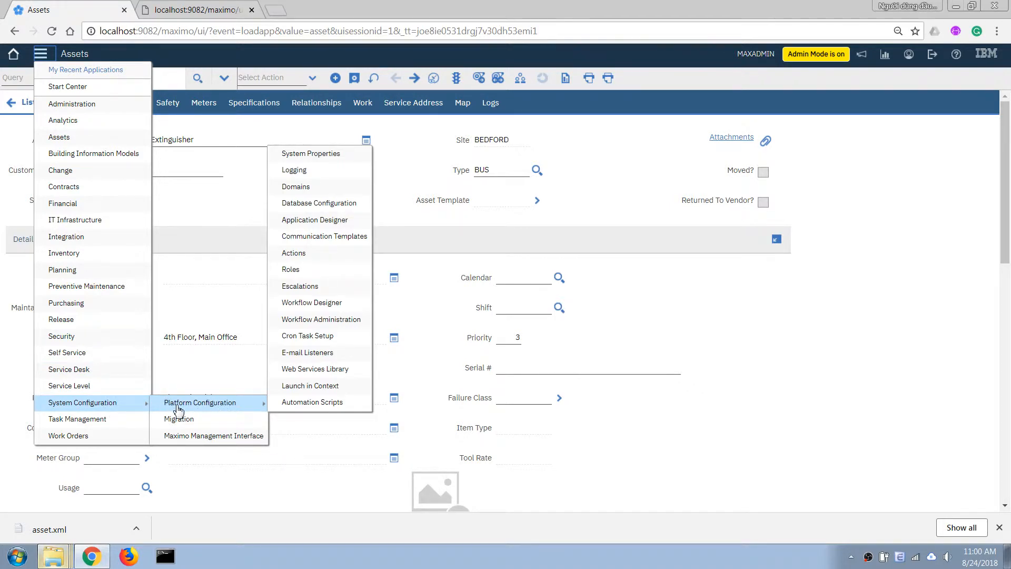
click(302, 190)
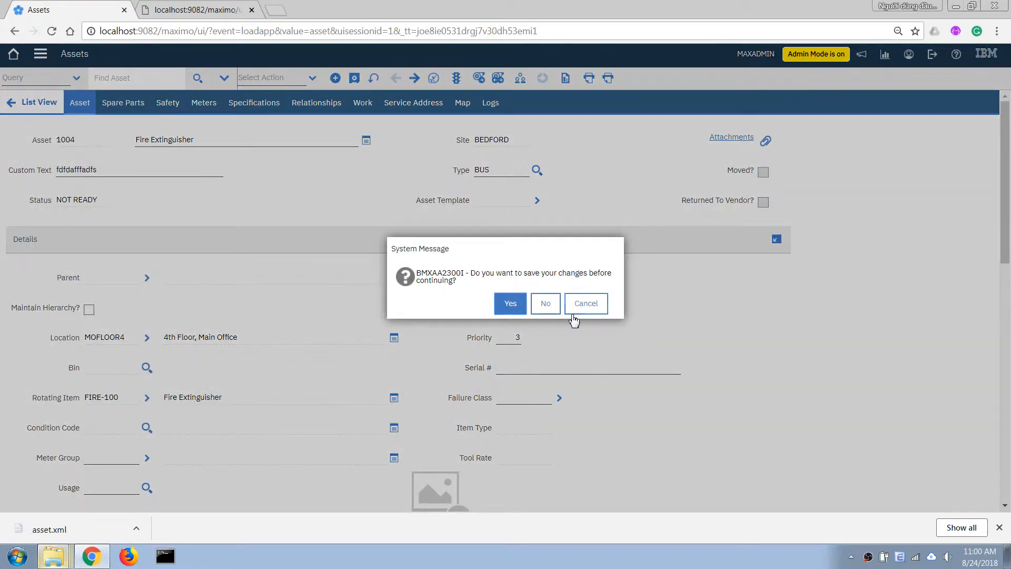
click(545, 302)
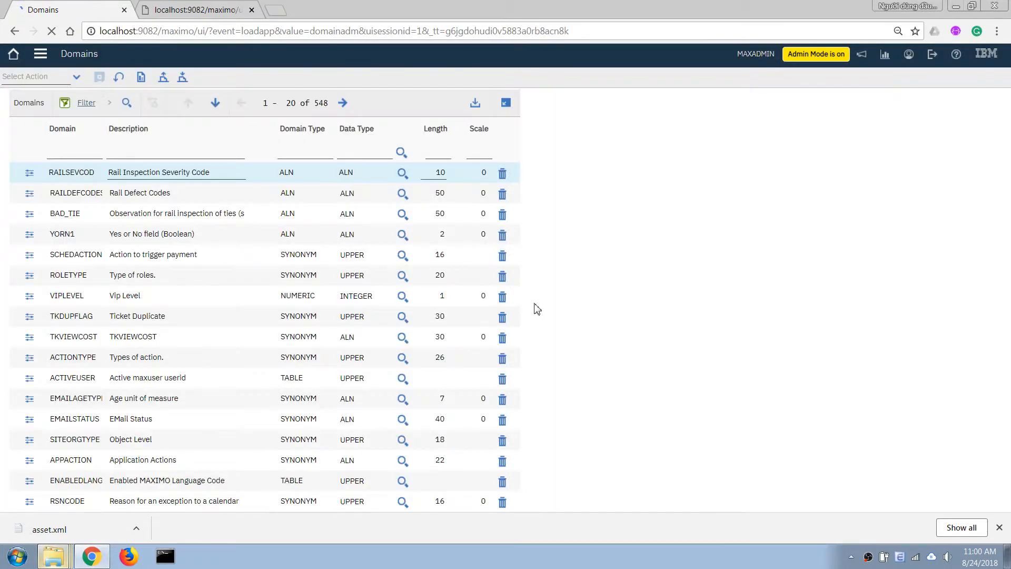
scroll(590, 451, down, 3)
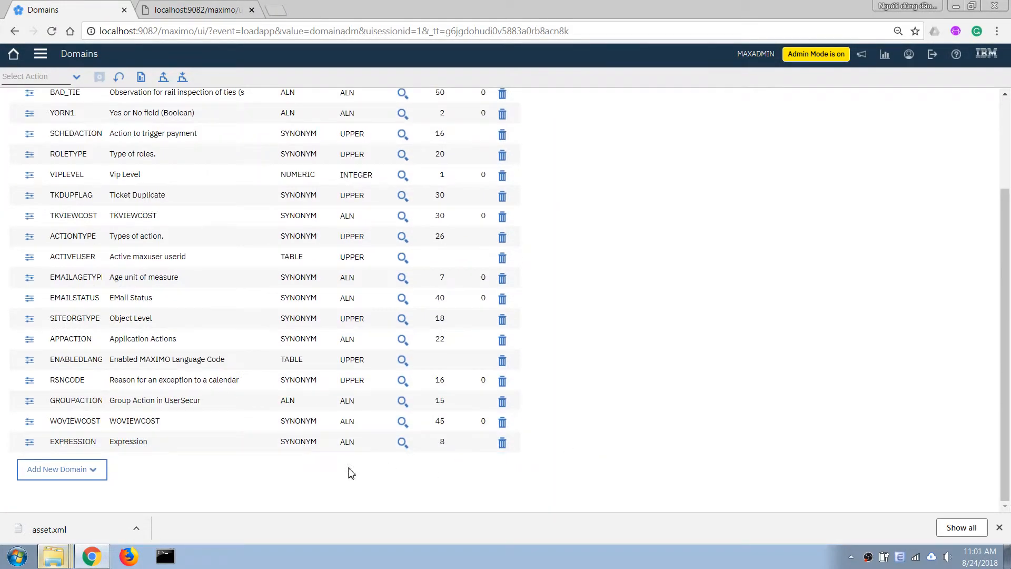
click(93, 469)
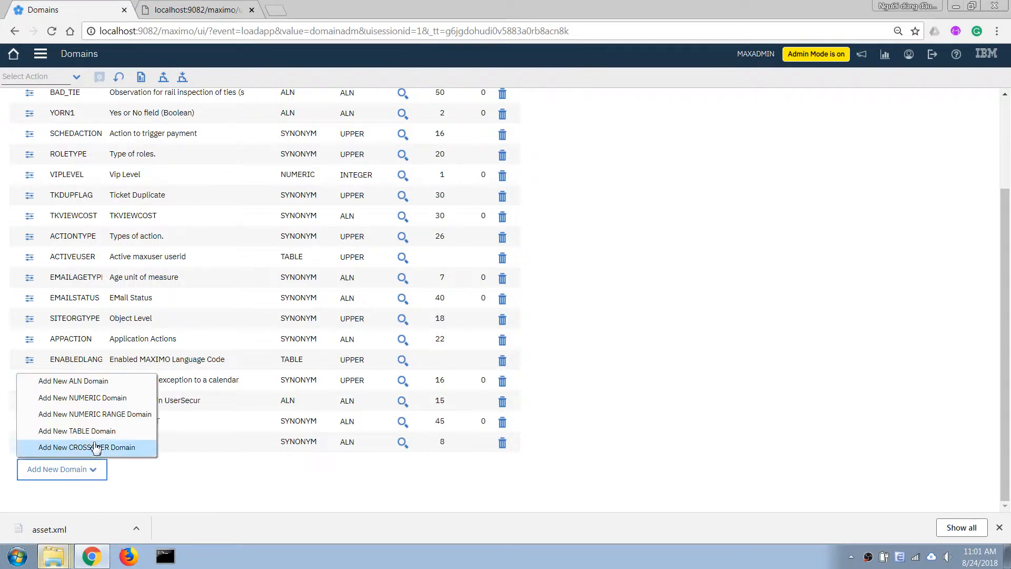
Create a new ALN domain named CustomTextDom with description 'Custom Text Domain'
click(63, 388)
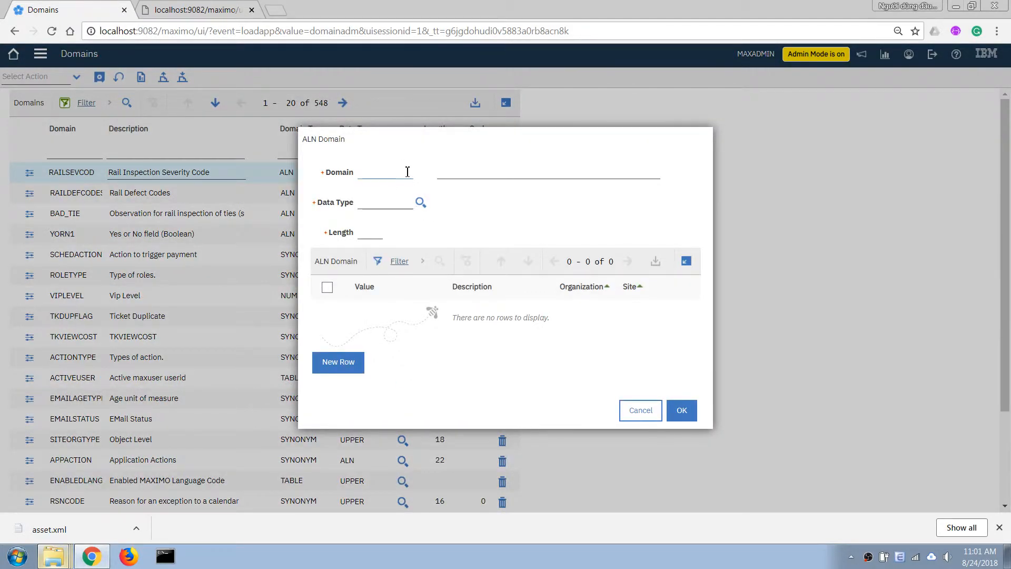
text(CustomTextDom)
key(Tab)
text(Custom)
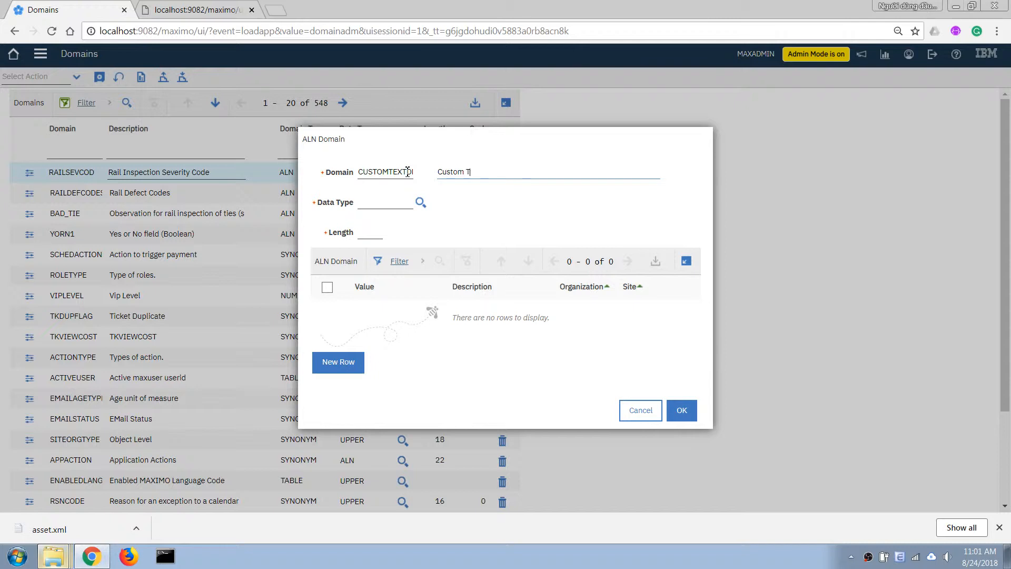
text( Text Domain)
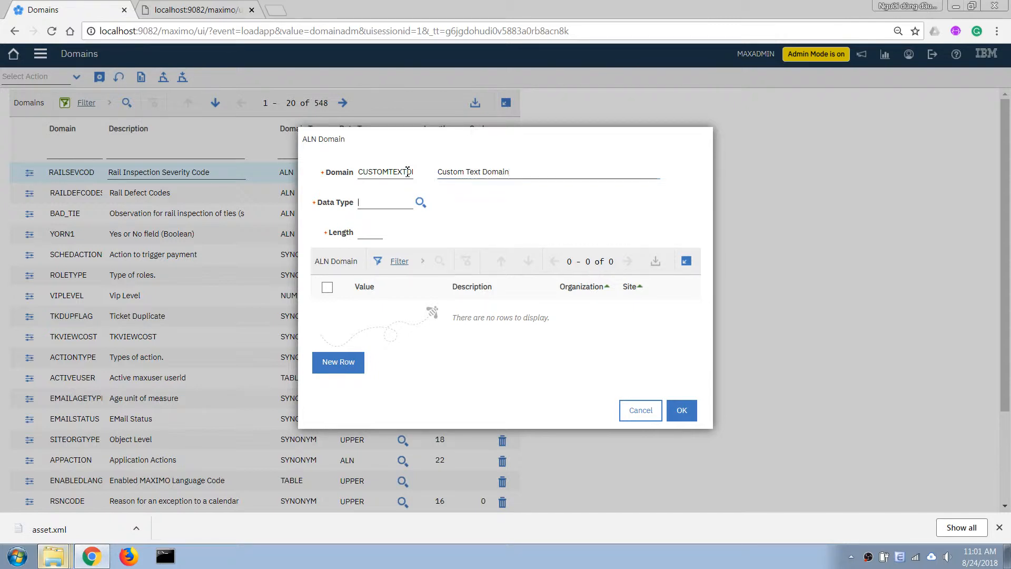
Set the domain's data type to ALN and length to 100, and add a value row
click(376, 206)
click(420, 202)
click(350, 281)
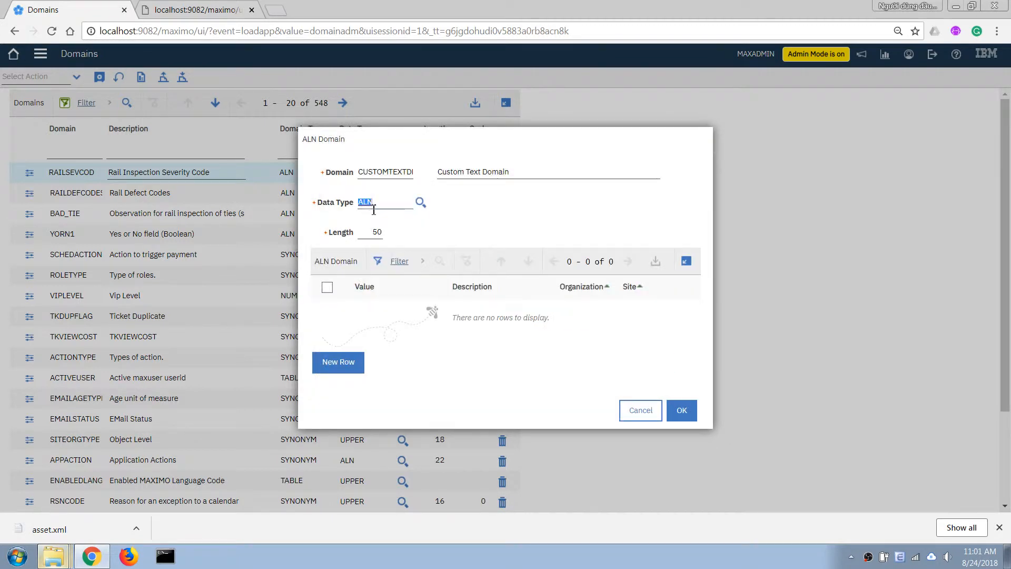
click(377, 232)
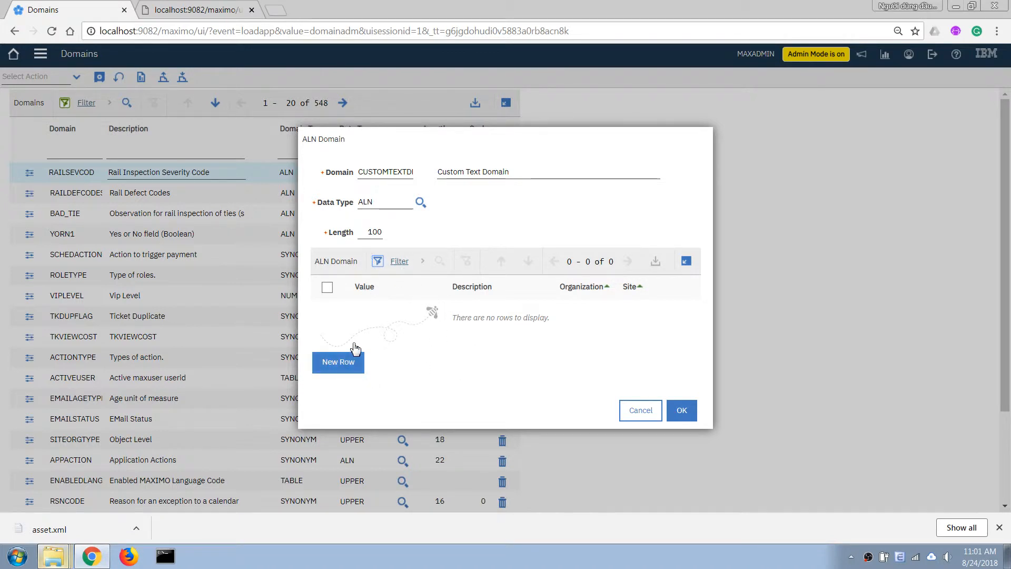
click(334, 362)
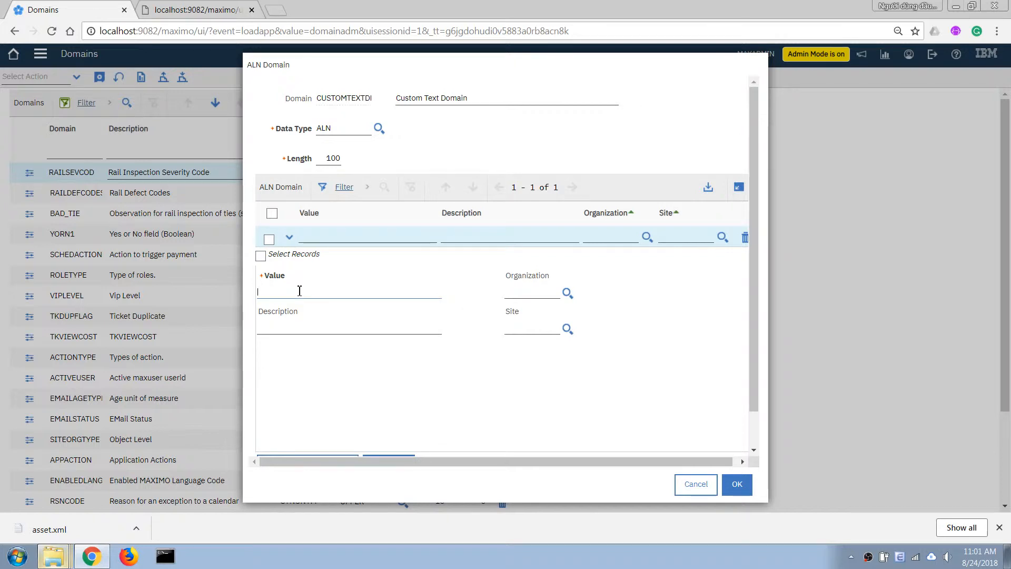
Enter domain values One, Two and Three described The first value, Second Value, Third Value
text(One)
key(Tab)
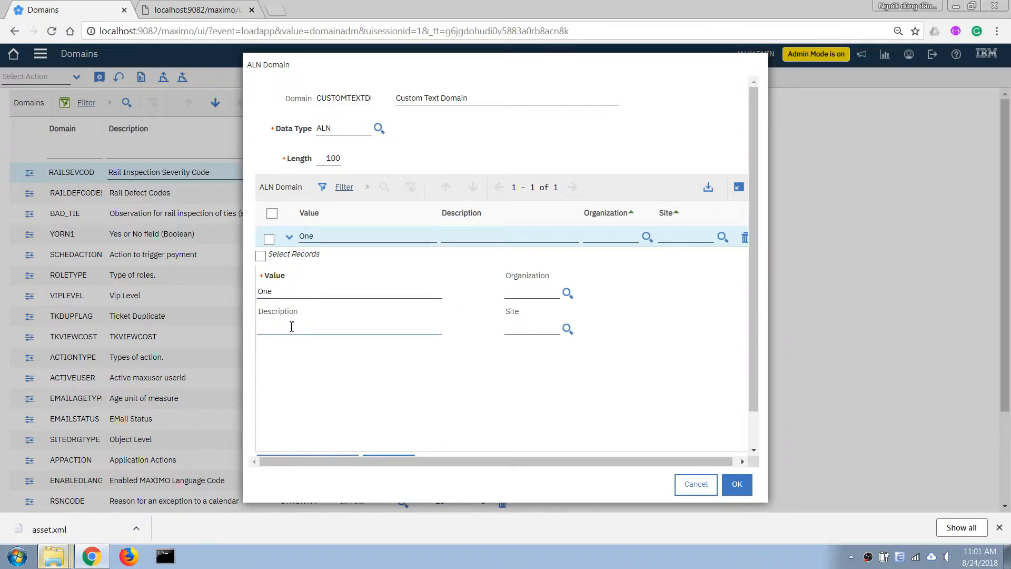
text(The first value)
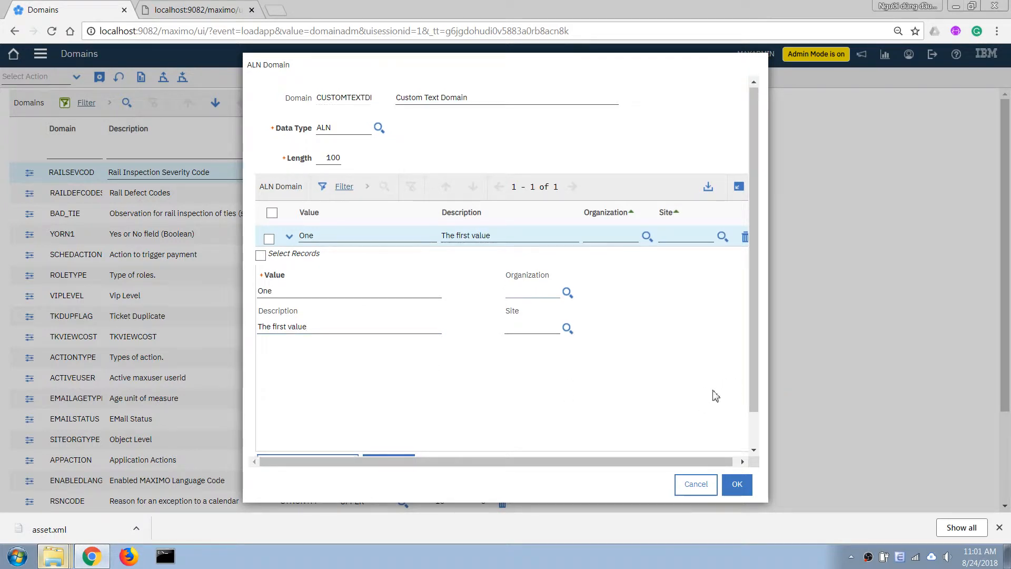
scroll(713, 397, down, 1)
click(364, 427)
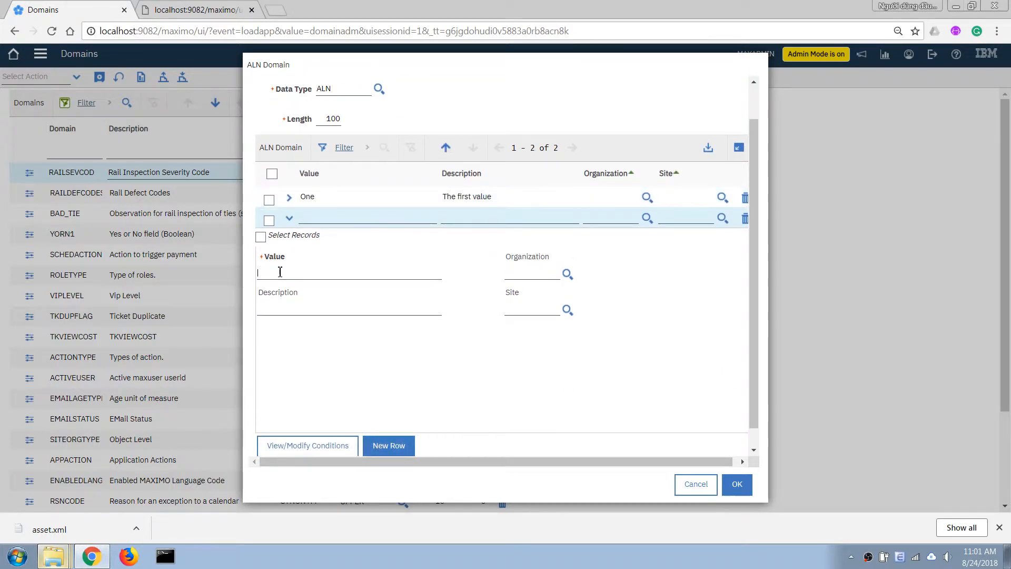
text(Two)
click(278, 308)
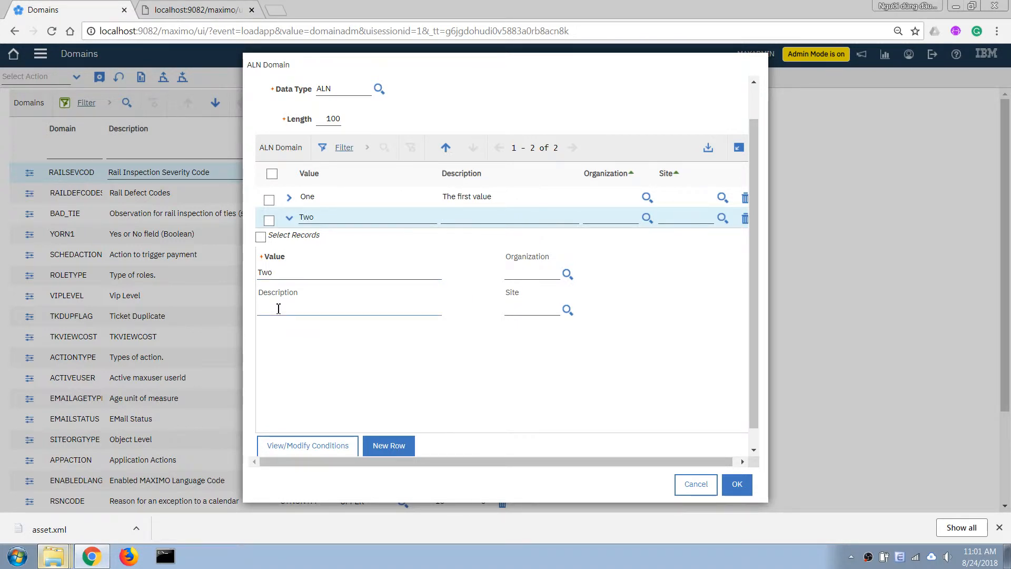
text(Second Value)
click(388, 445)
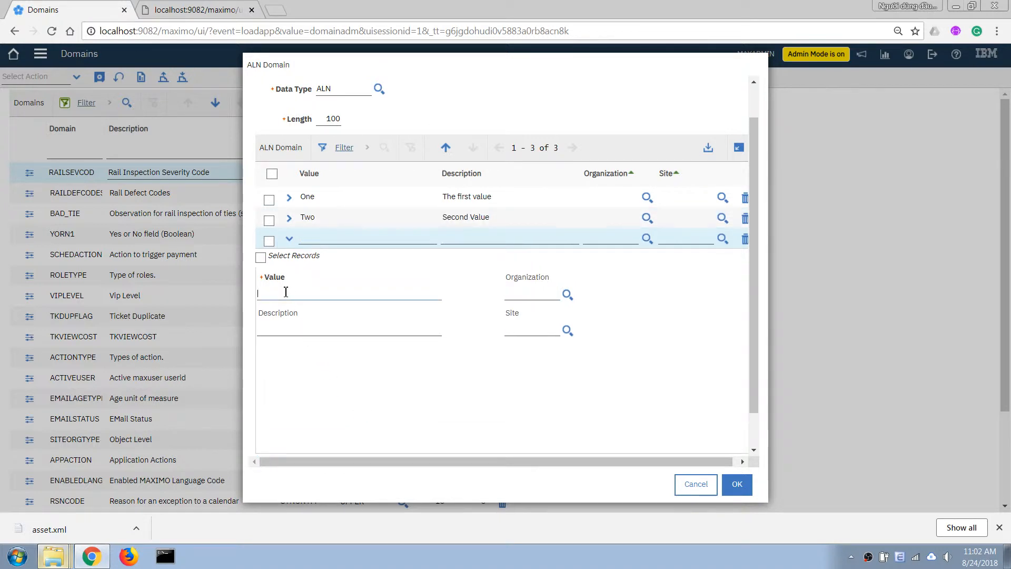
text(Three)
key(Tab)
text(Thri)
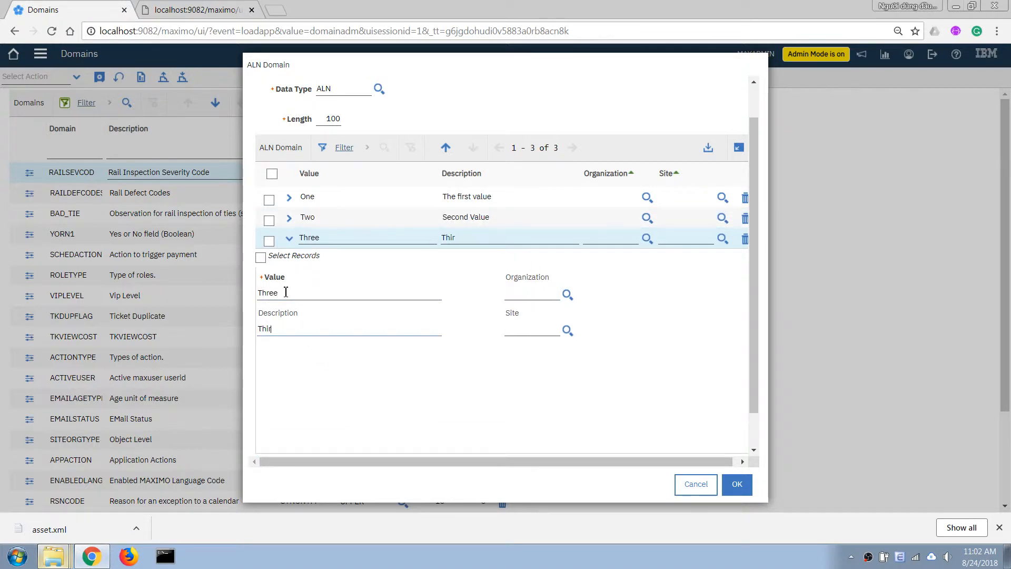
text(d Value)
key(Tab)
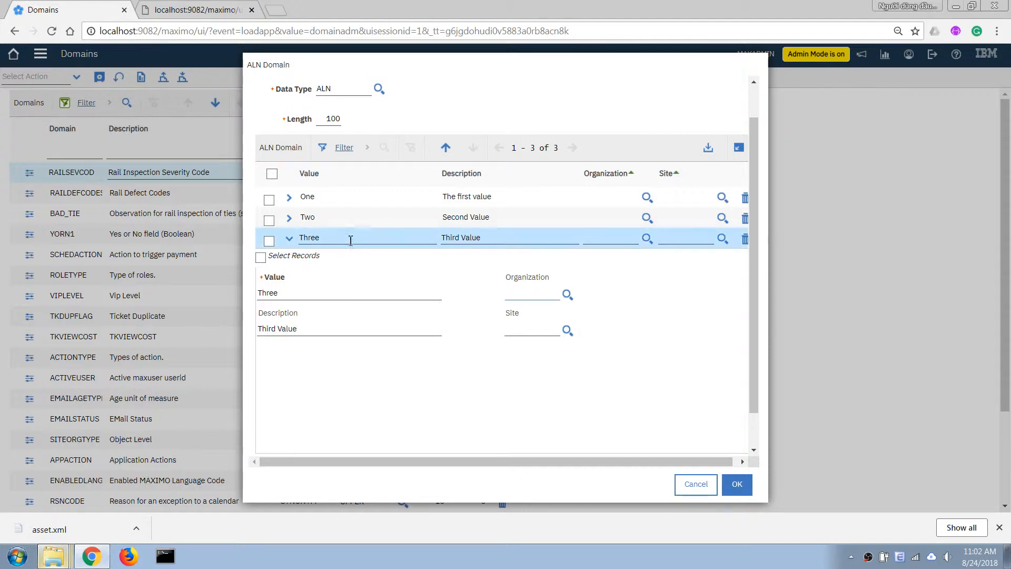
Copy the new domain's name to the clipboard
scroll(754, 367, up, 2)
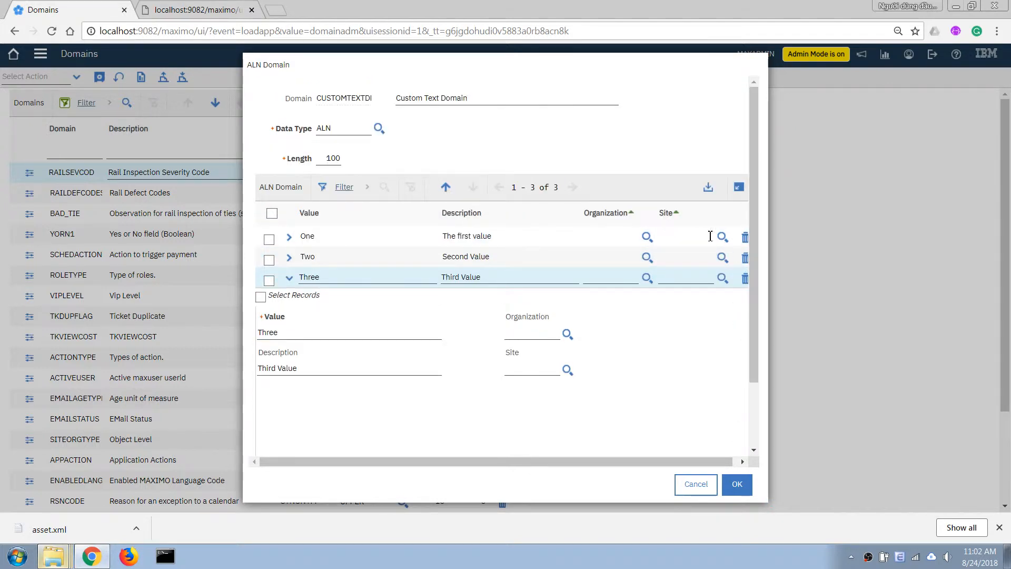
double_click(327, 102)
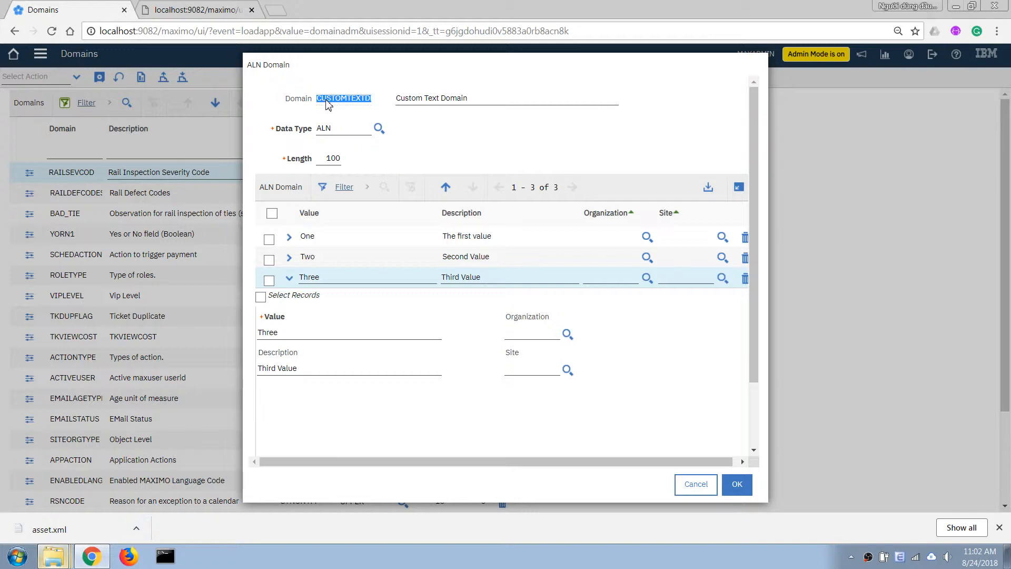
right_click(327, 104)
click(350, 108)
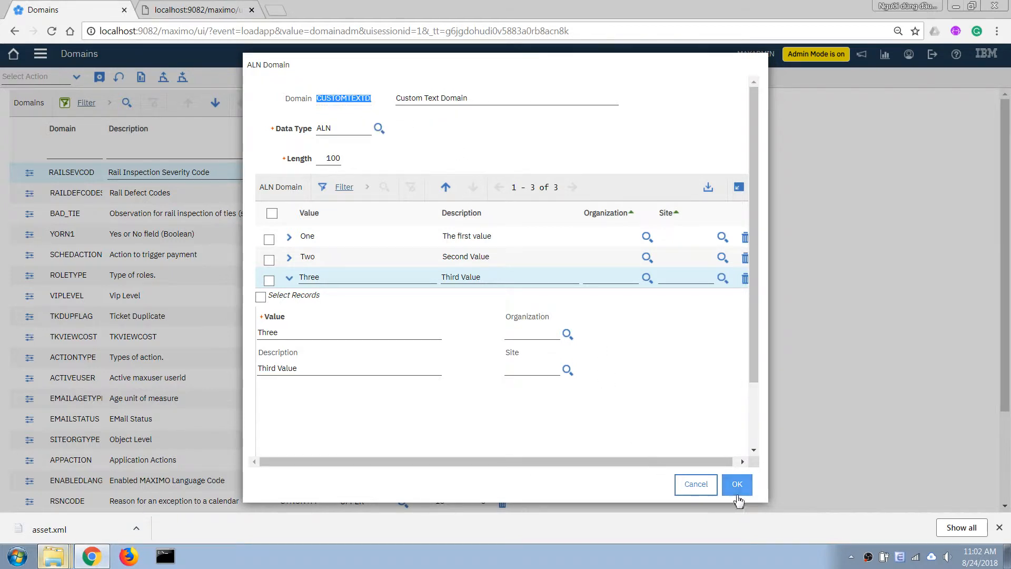
Save the domain, then open Database Configuration and filter objects by asset
click(738, 487)
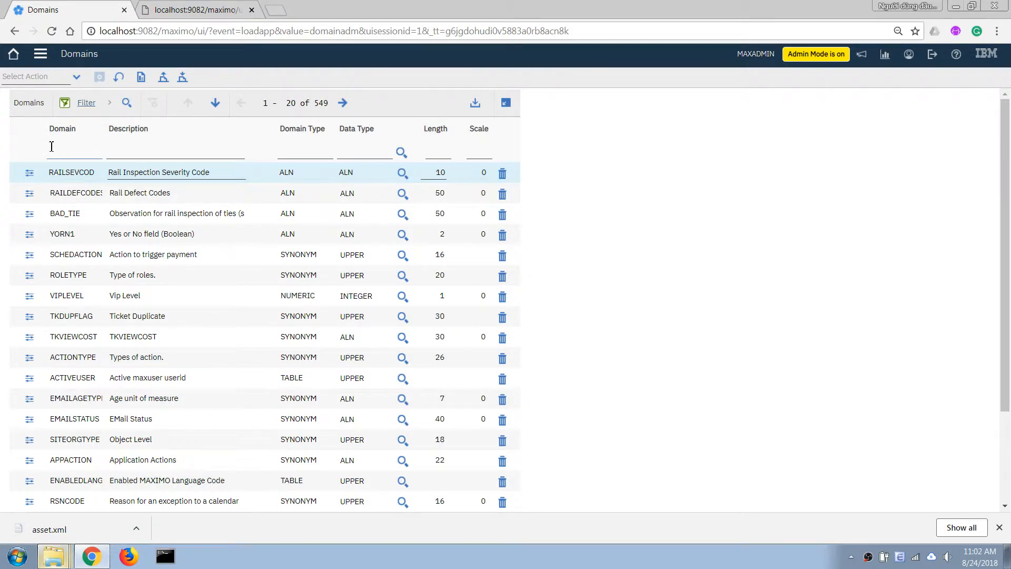
click(40, 53)
mouse_move(116, 405)
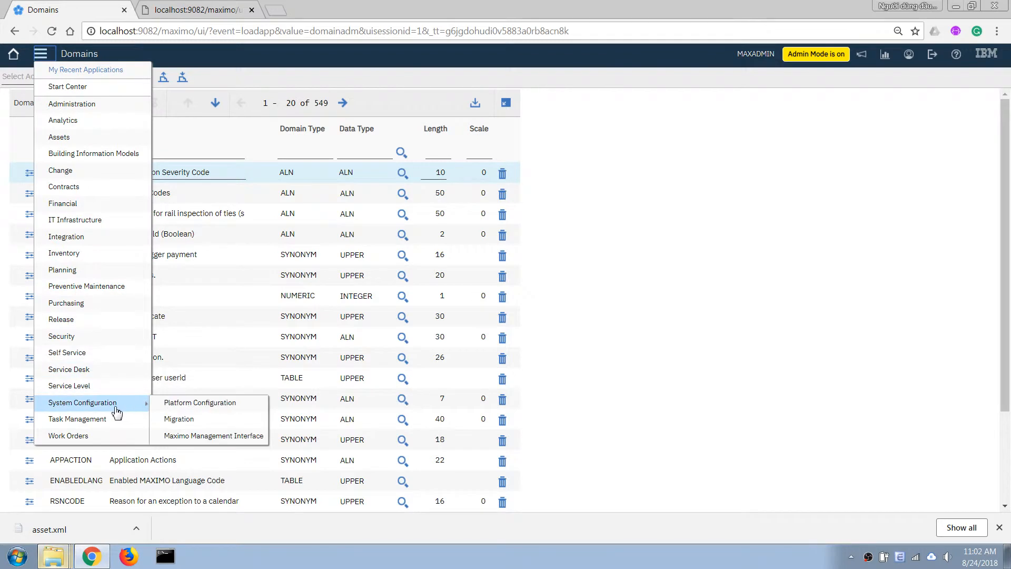
mouse_move(163, 404)
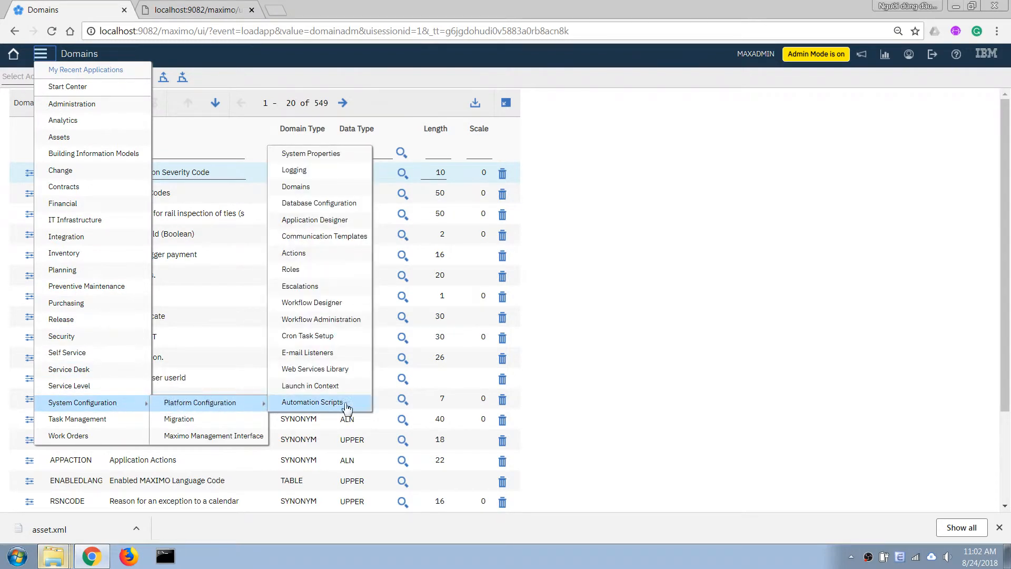
click(317, 206)
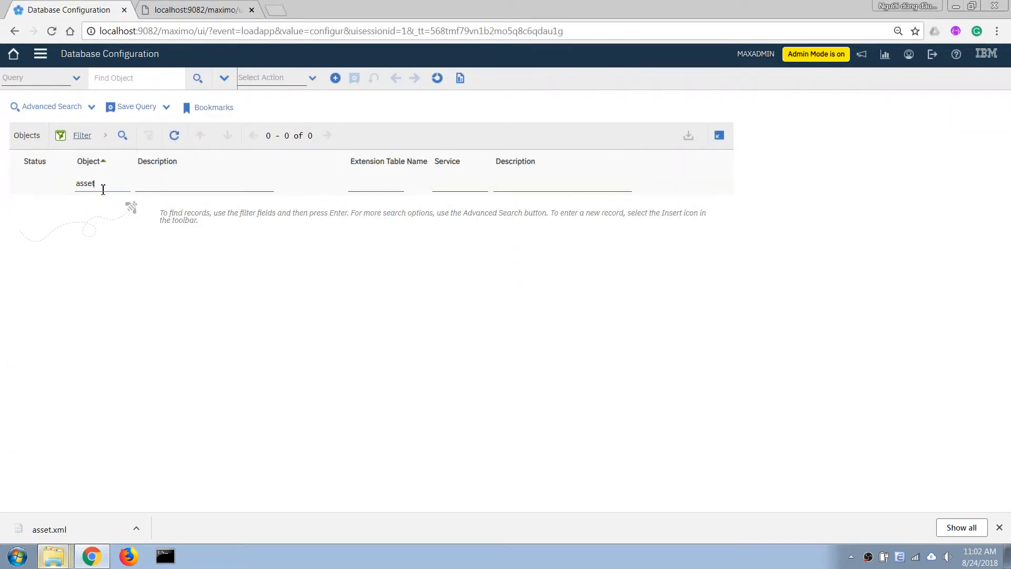
text(asset)
key(Return)
Open the ASSET object and expand its CUSTOMTEXT attribute details
click(88, 206)
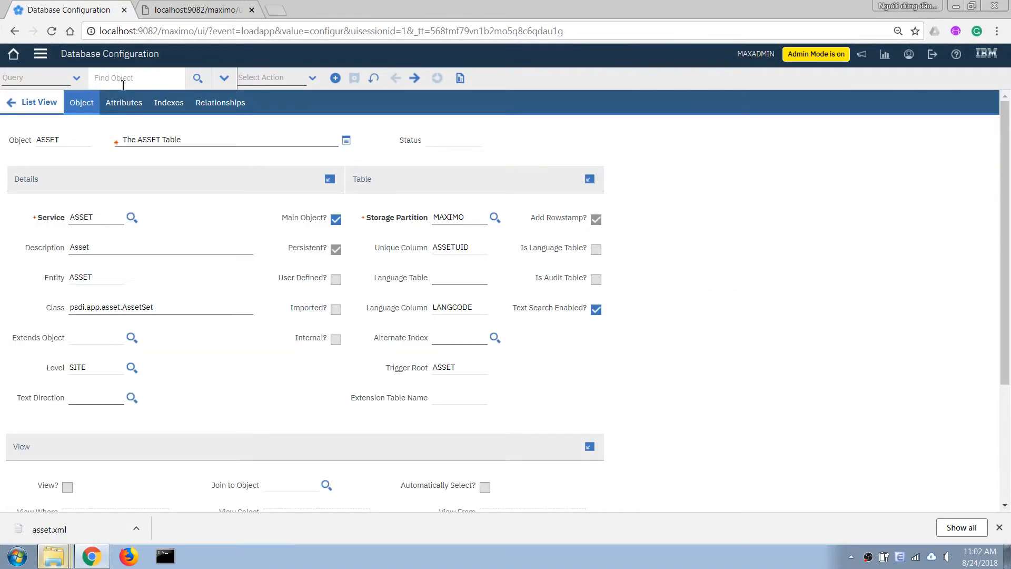
click(123, 103)
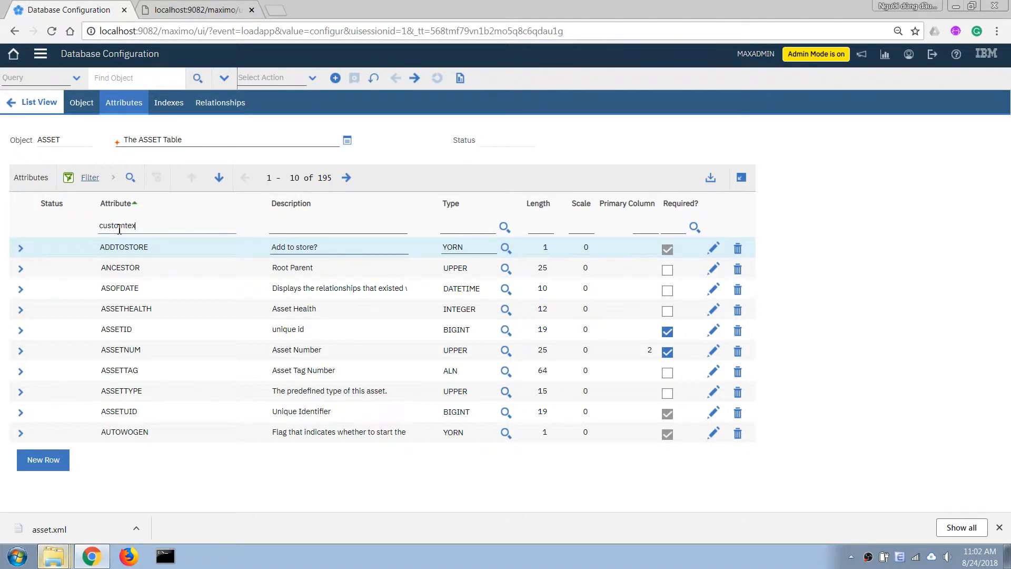
text(t)
key(Return)
click(22, 248)
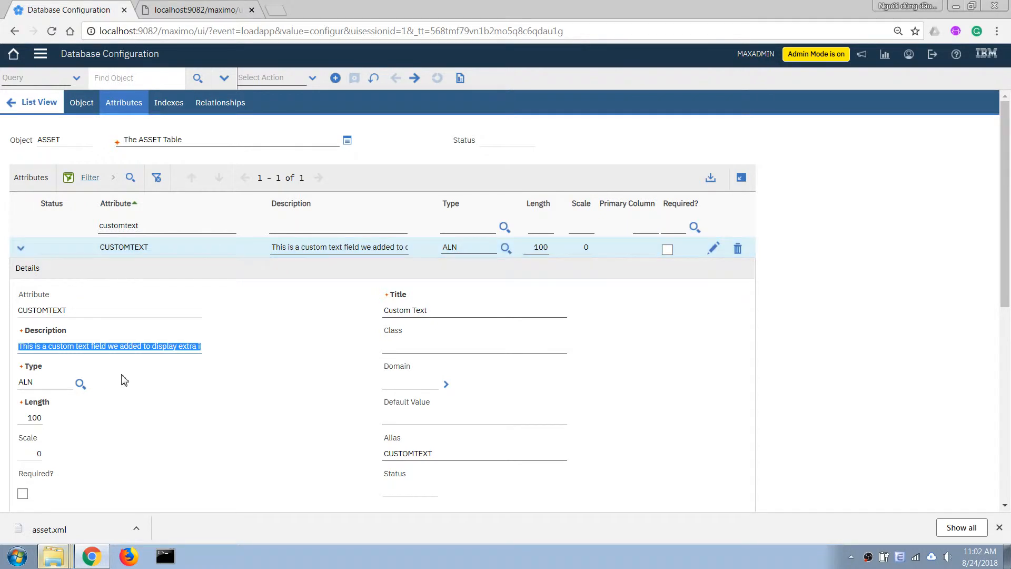
Assign CUSTOMTEXTDM as the attribute's domain, found by filtering domains on 'custom'
click(394, 385)
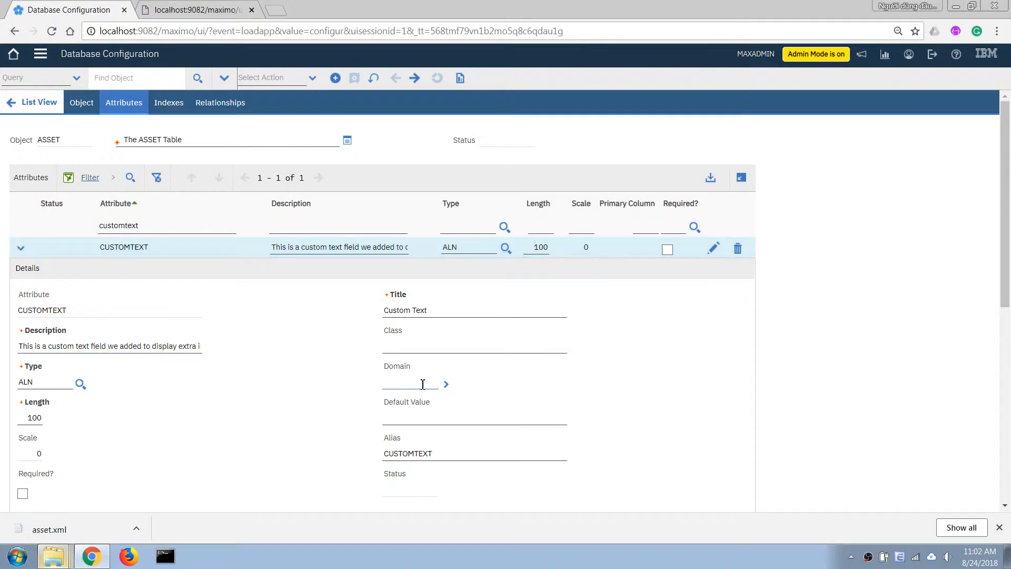
key(ctrl+v)
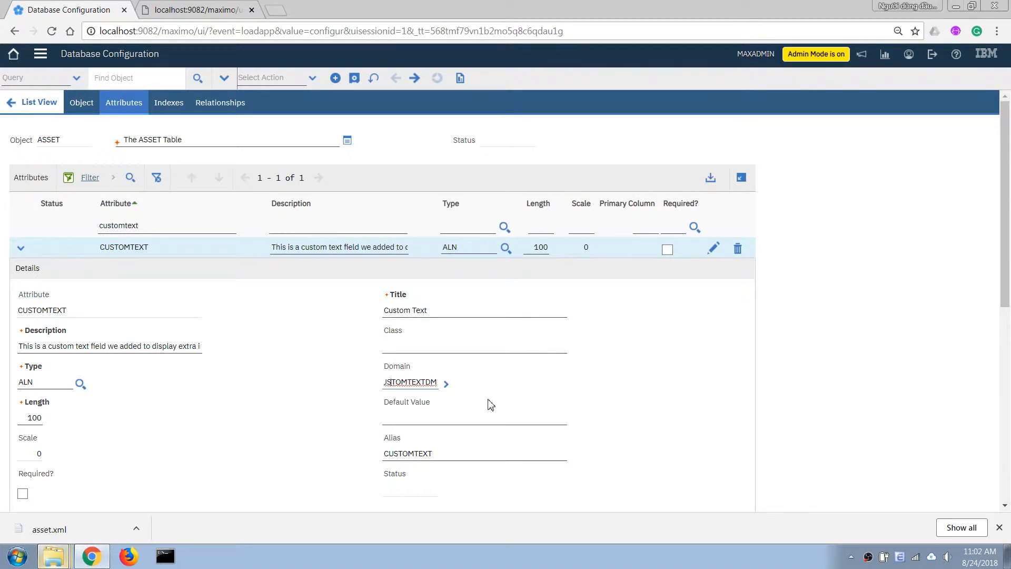
key(ctrl+a)
key(BackSpace)
click(446, 384)
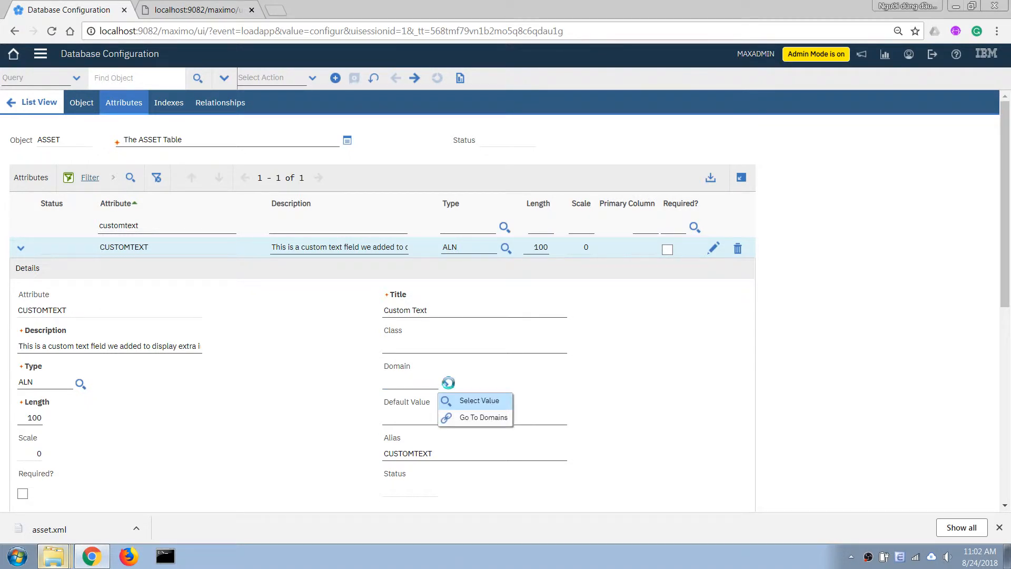
click(475, 403)
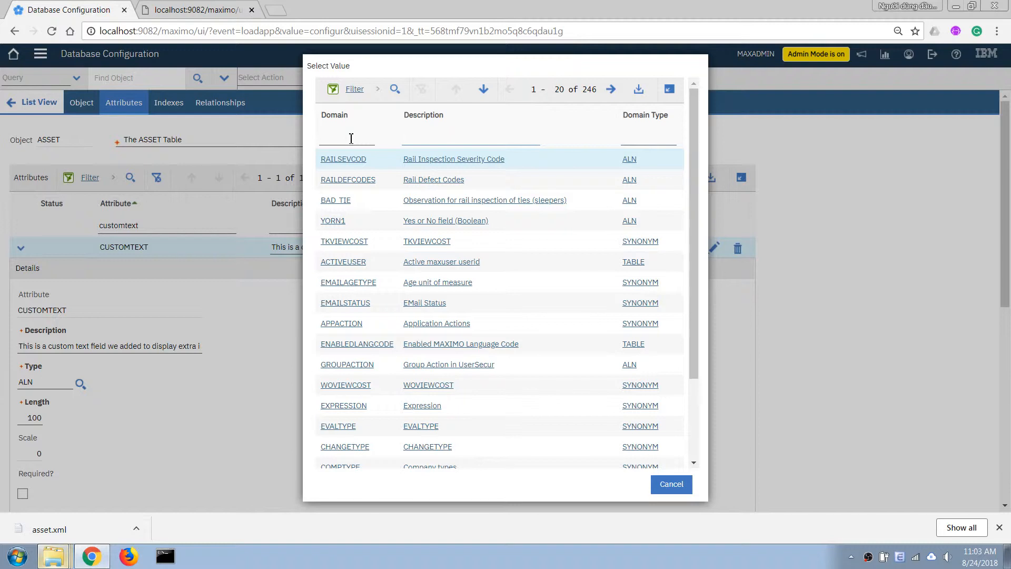
click(351, 139)
text(custom)
key(Return)
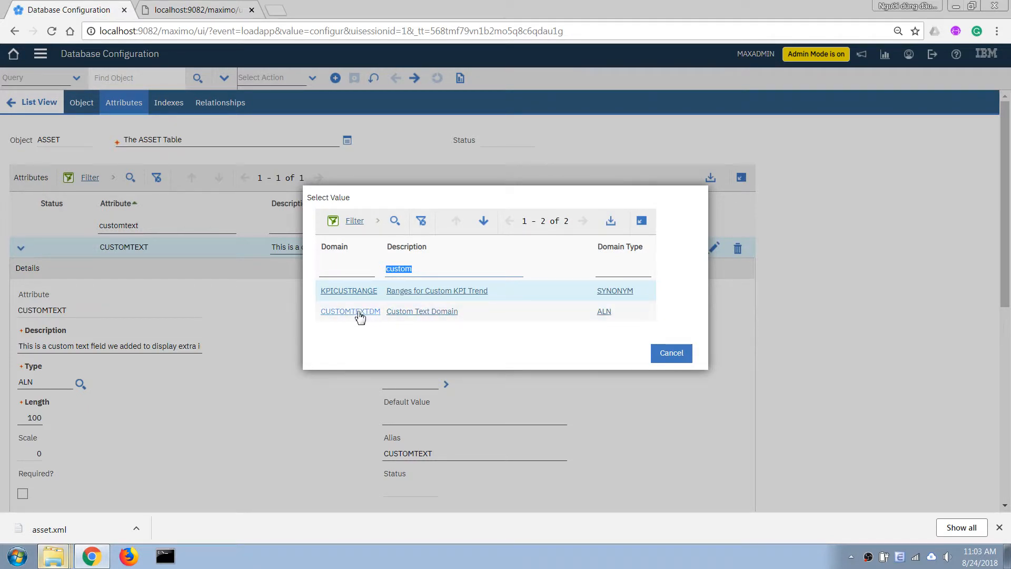
click(335, 313)
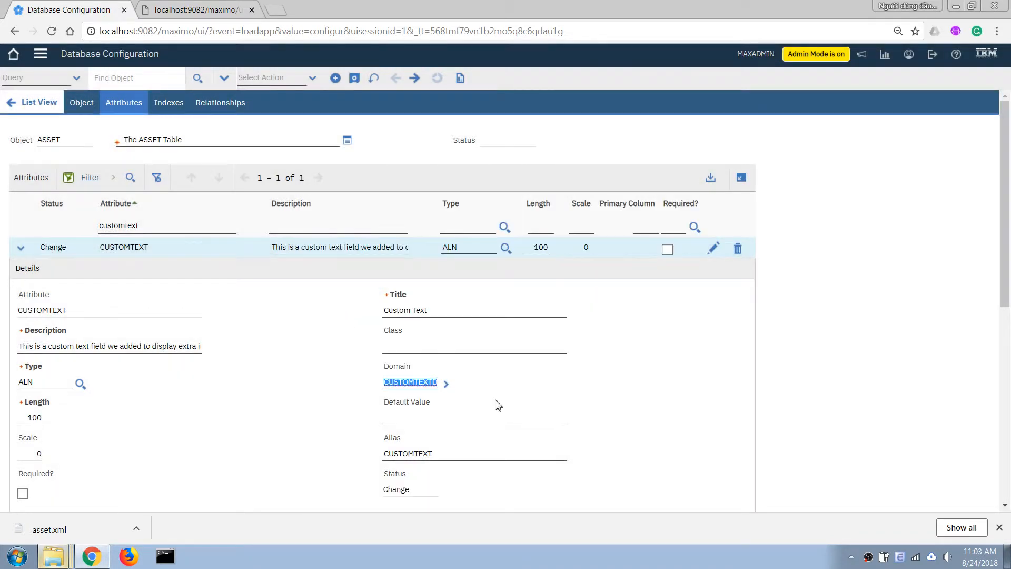
Save the domain change, refresh the object list, and dismiss the Apply Configuration Changes dialog
click(355, 78)
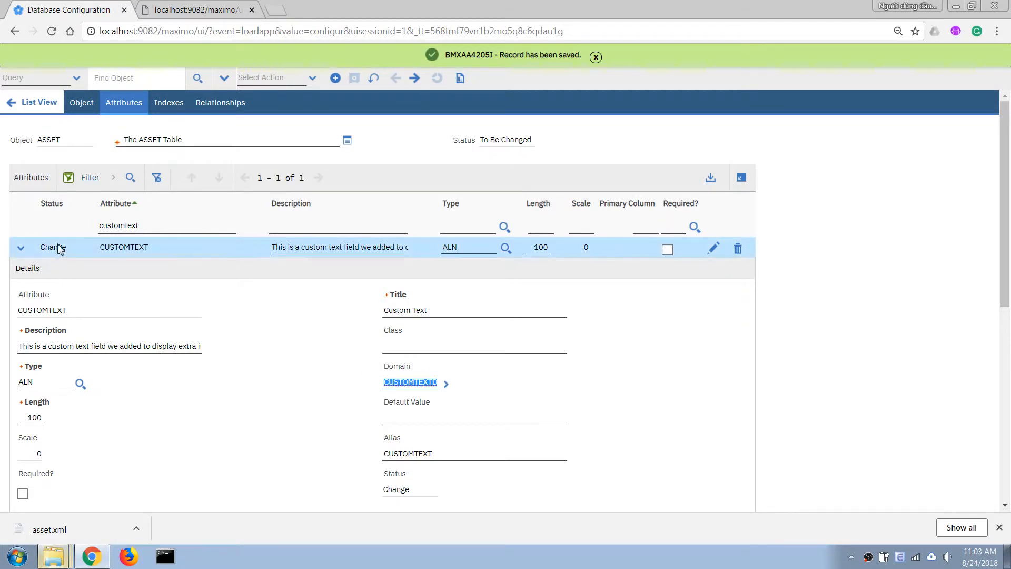
click(33, 102)
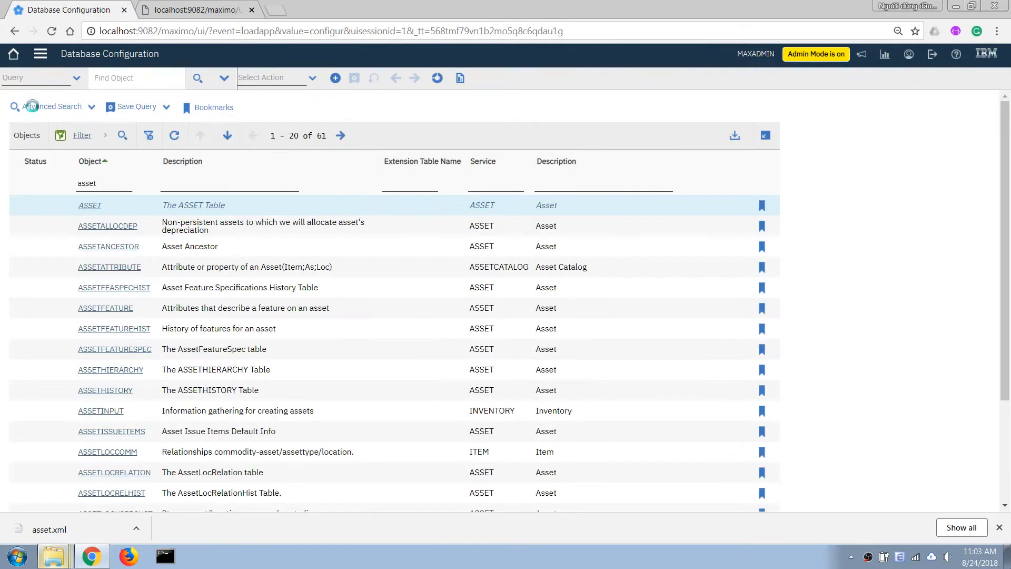
click(174, 137)
click(284, 79)
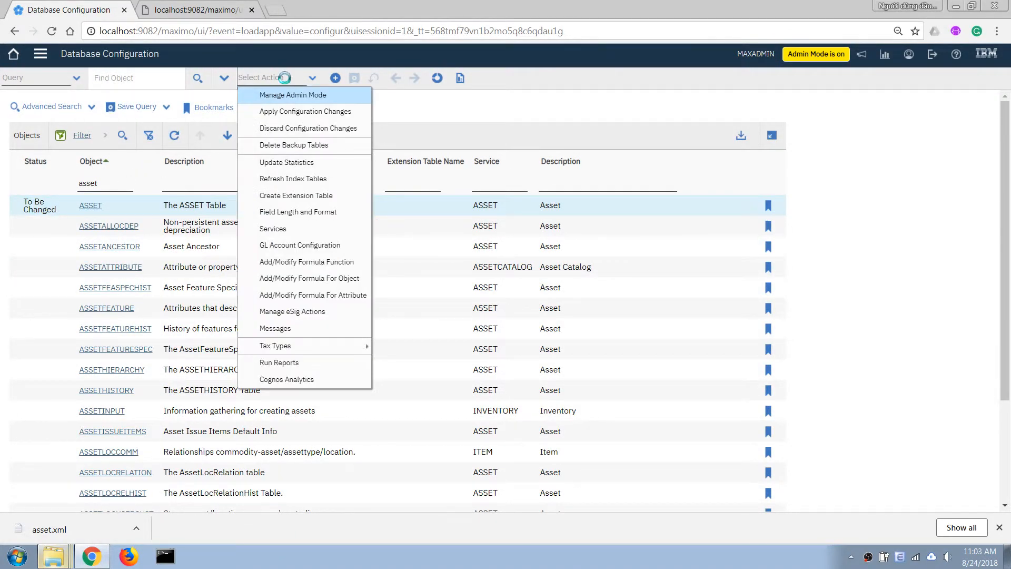
click(287, 113)
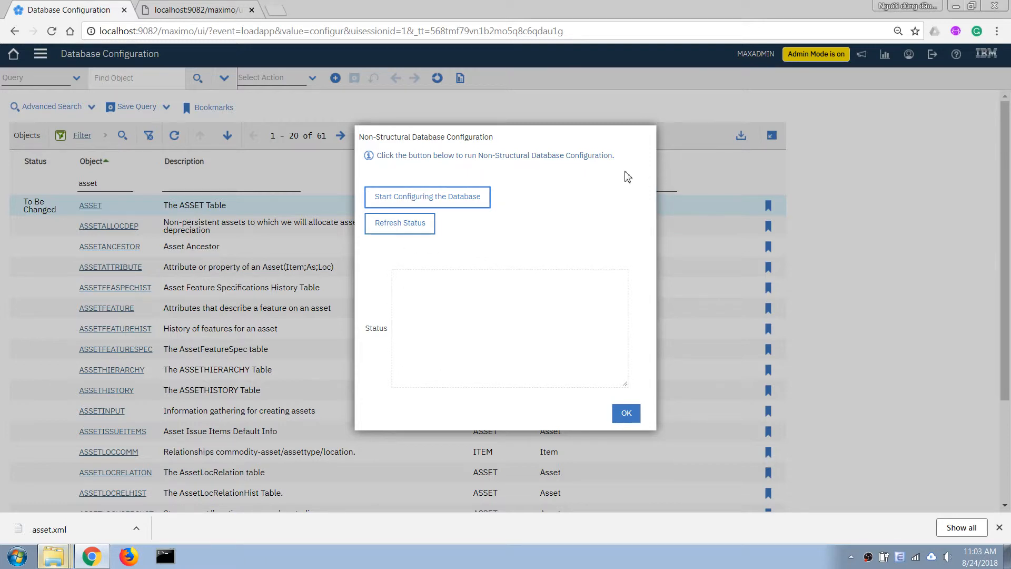
click(625, 412)
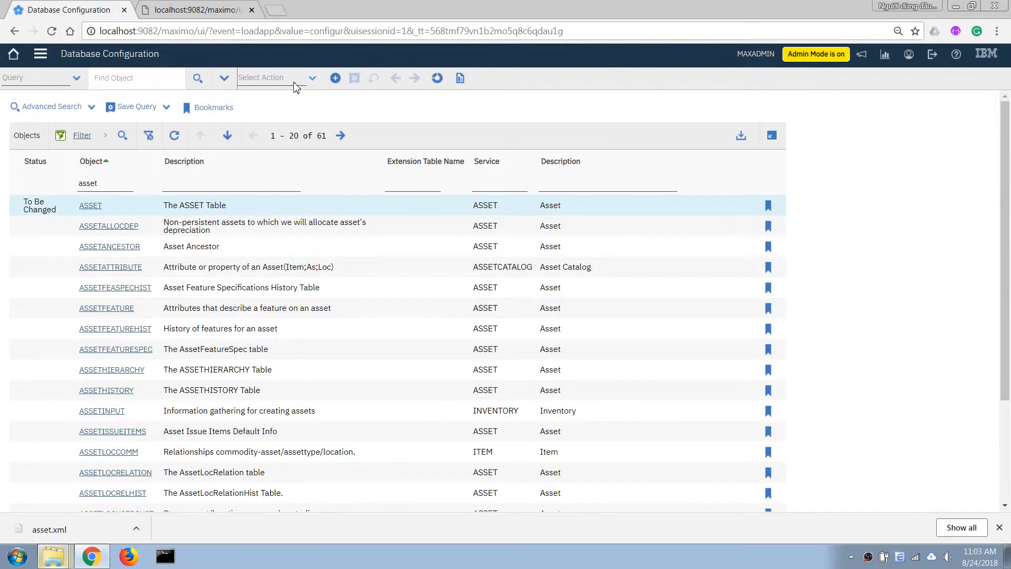
click(295, 79)
Turn Admin Mode OFF with an electronic signature, acknowledge the messages, and close the dialog
click(274, 100)
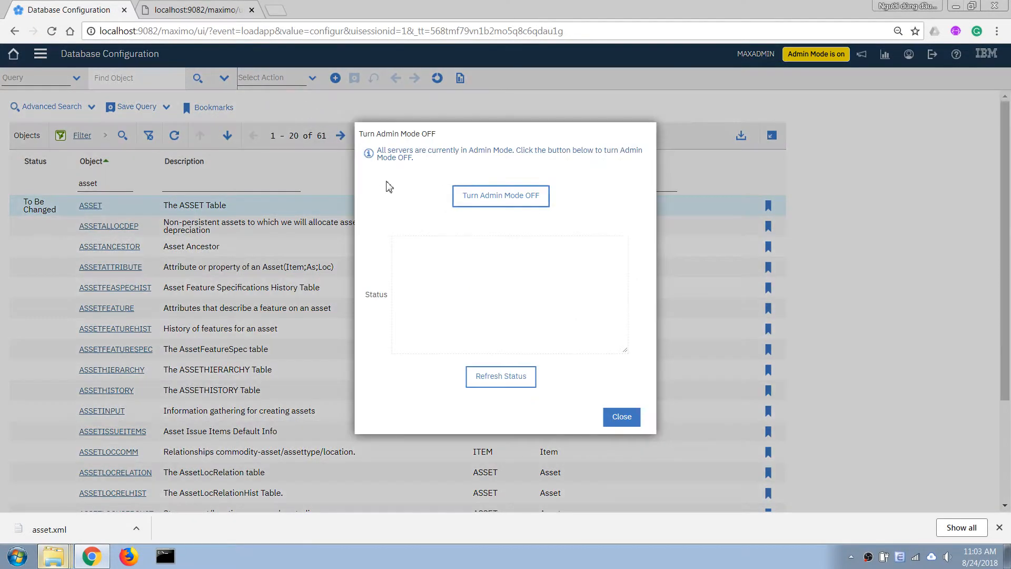
click(475, 204)
click(457, 274)
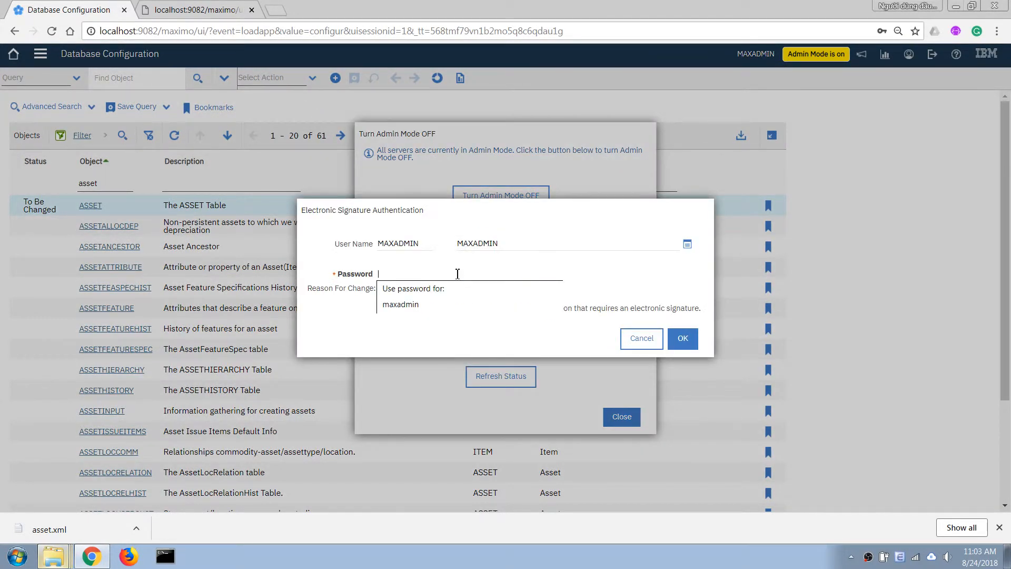
text(***)
key(Tab)
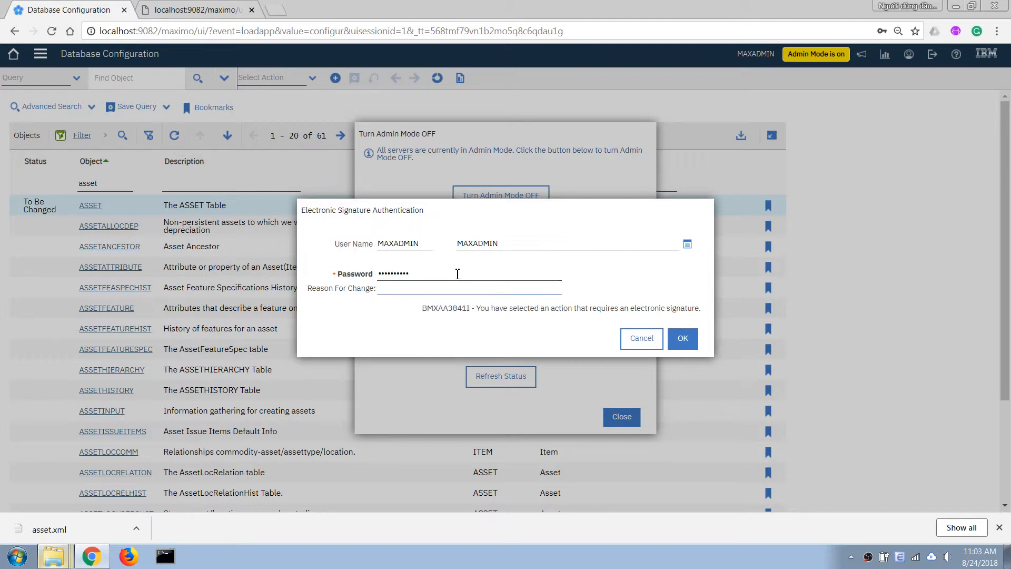
click(683, 337)
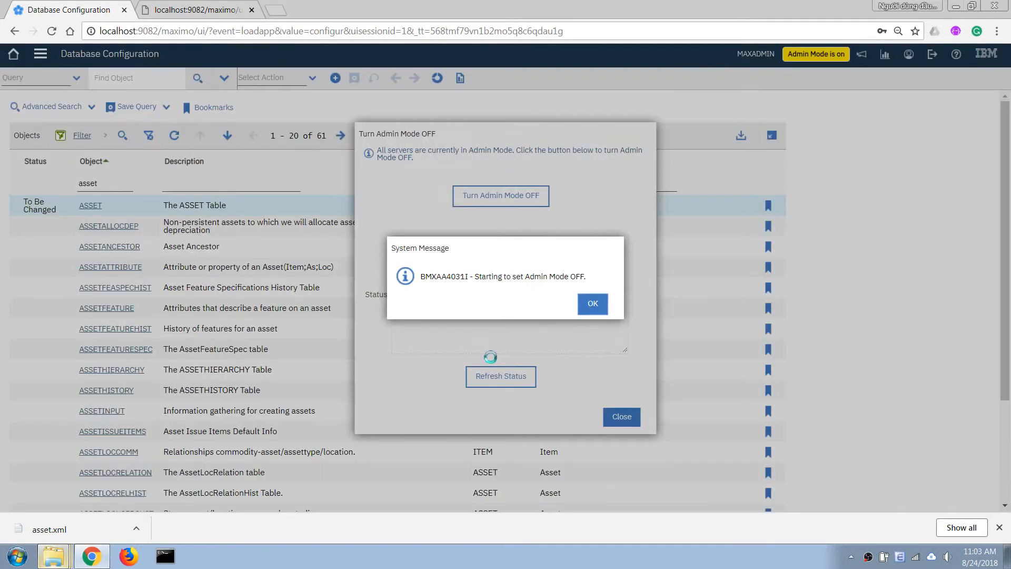
click(593, 305)
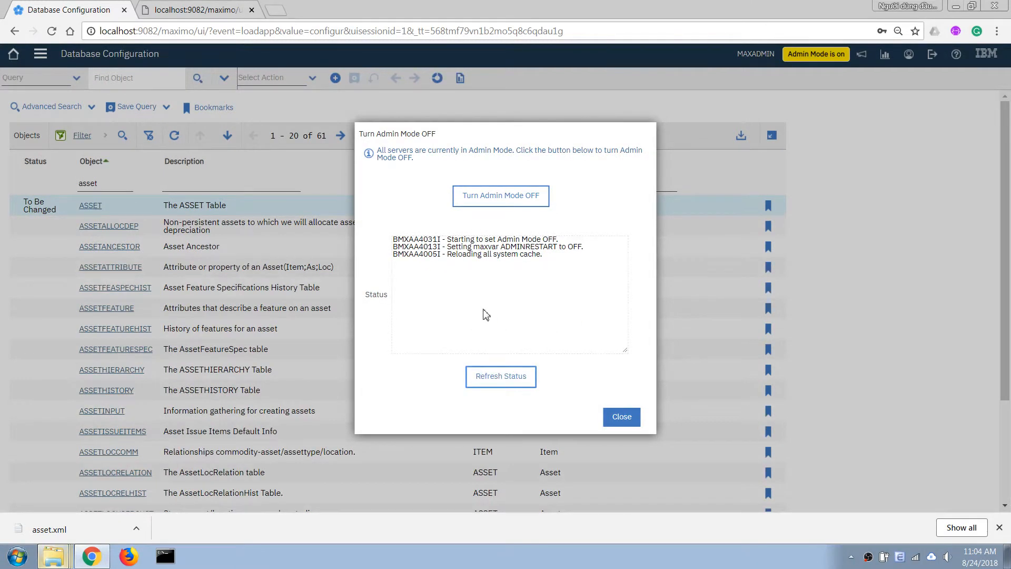
click(501, 376)
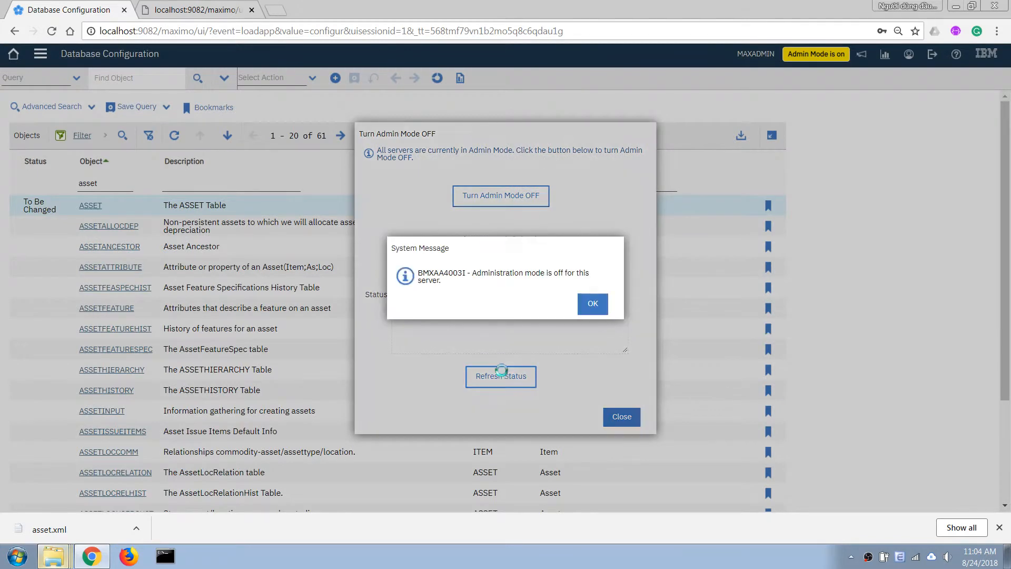
click(594, 305)
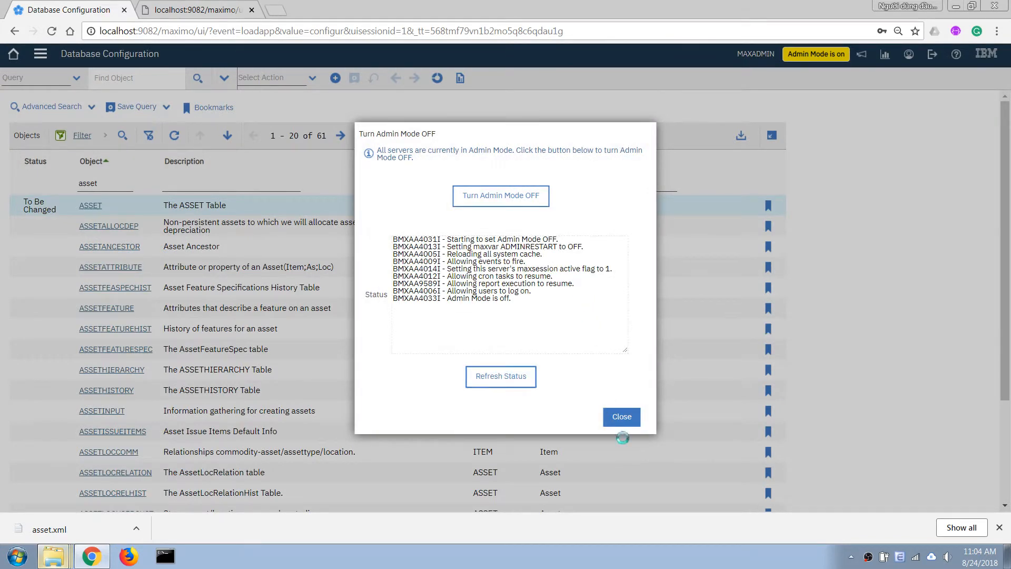
click(621, 416)
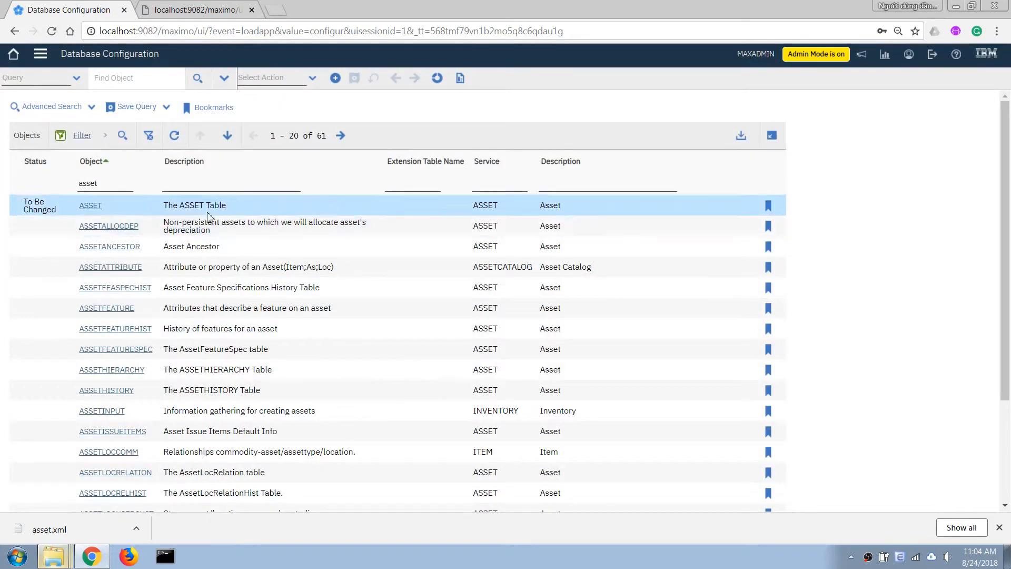
click(274, 78)
Dismiss the Apply Configuration Changes dialog and return to the Start Center
click(289, 109)
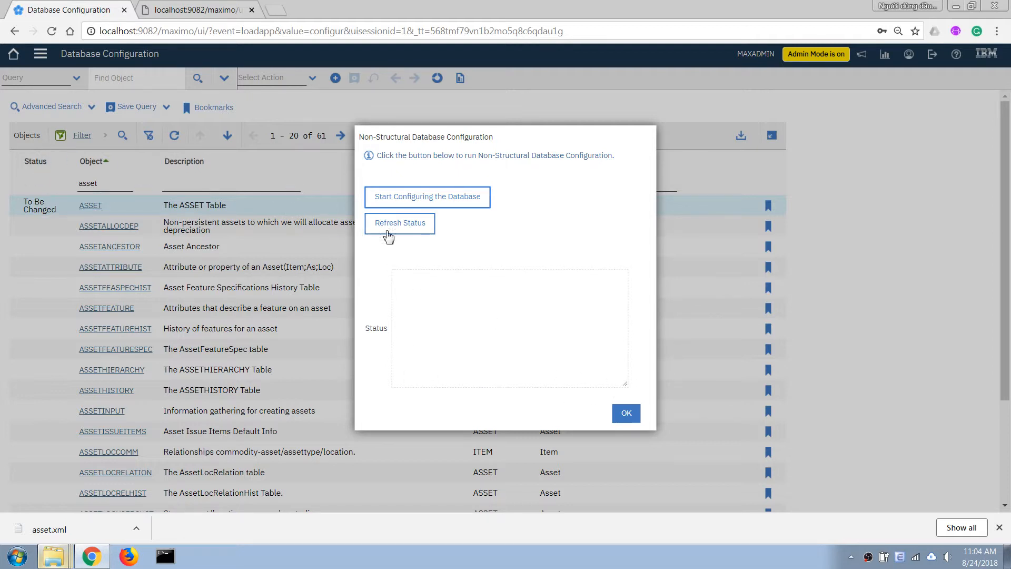
click(626, 413)
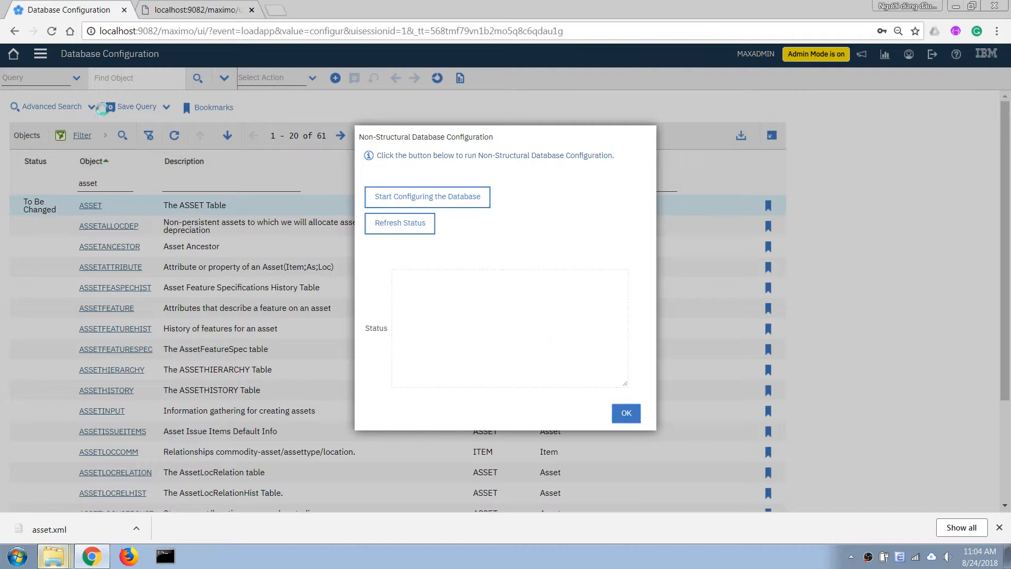
click(13, 53)
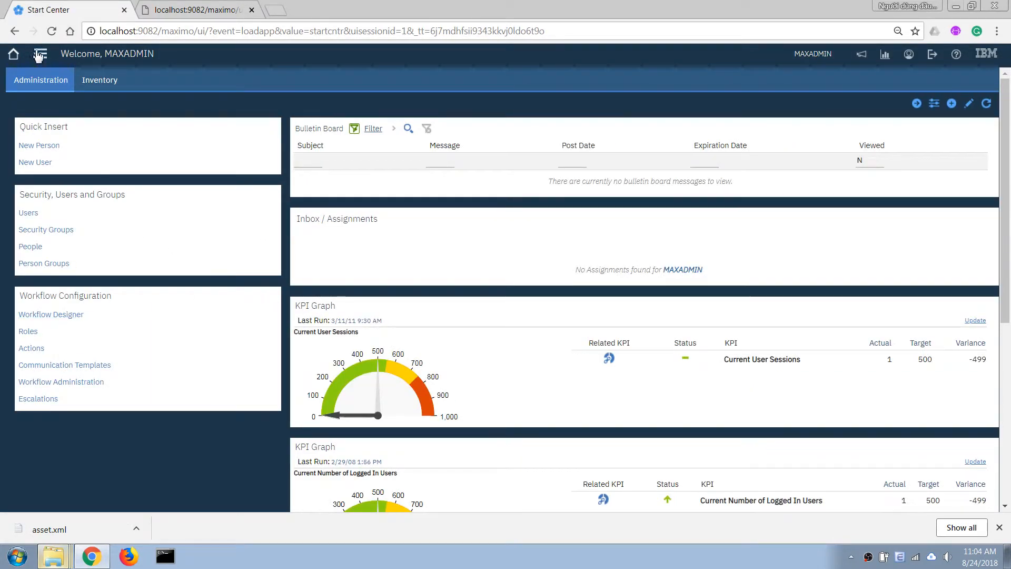
click(40, 53)
click(807, 72)
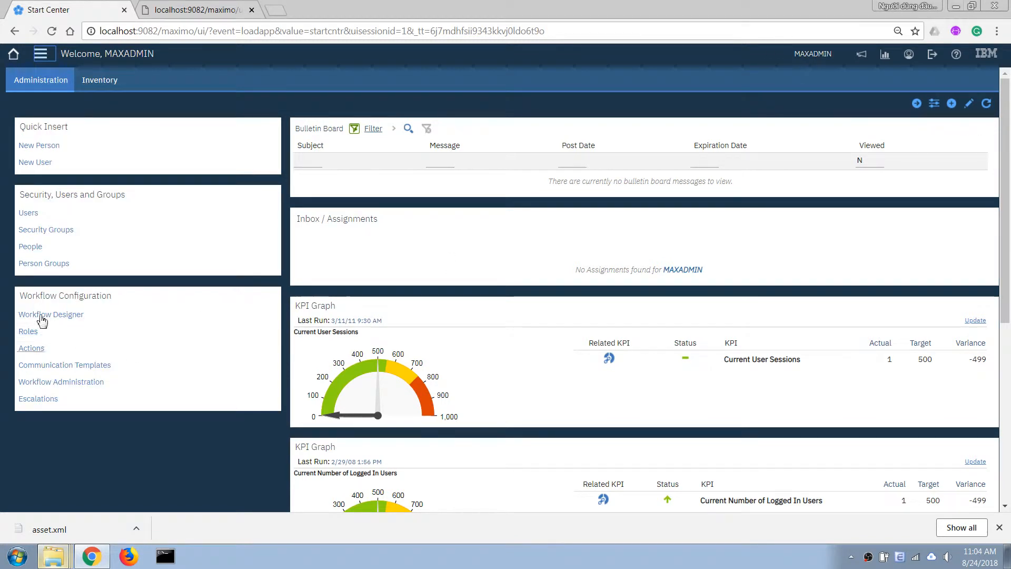
Reopen Database Configuration and load the full list of 1196 objects
click(40, 55)
click(42, 56)
click(42, 55)
click(42, 56)
click(42, 56)
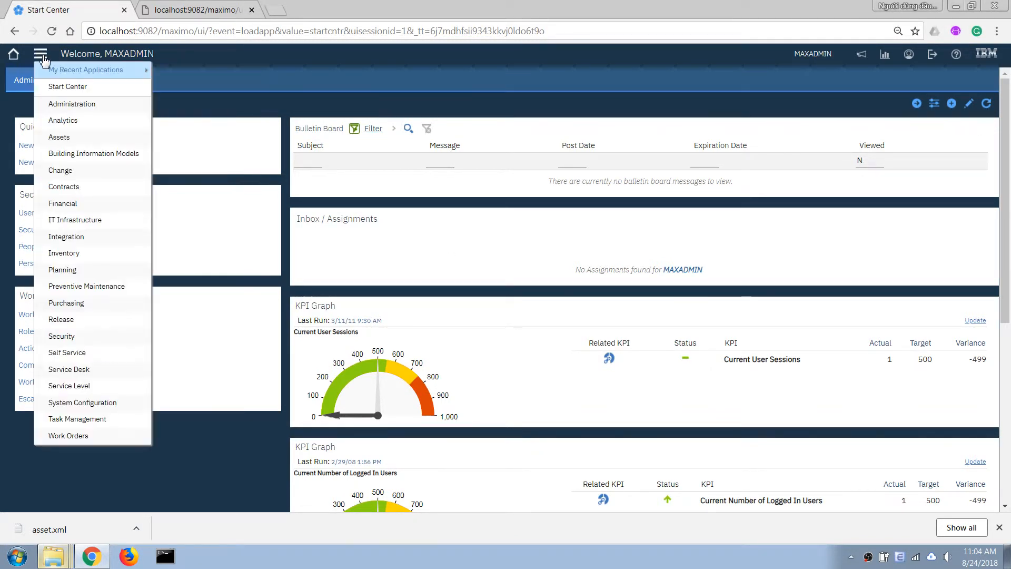
click(42, 56)
click(41, 55)
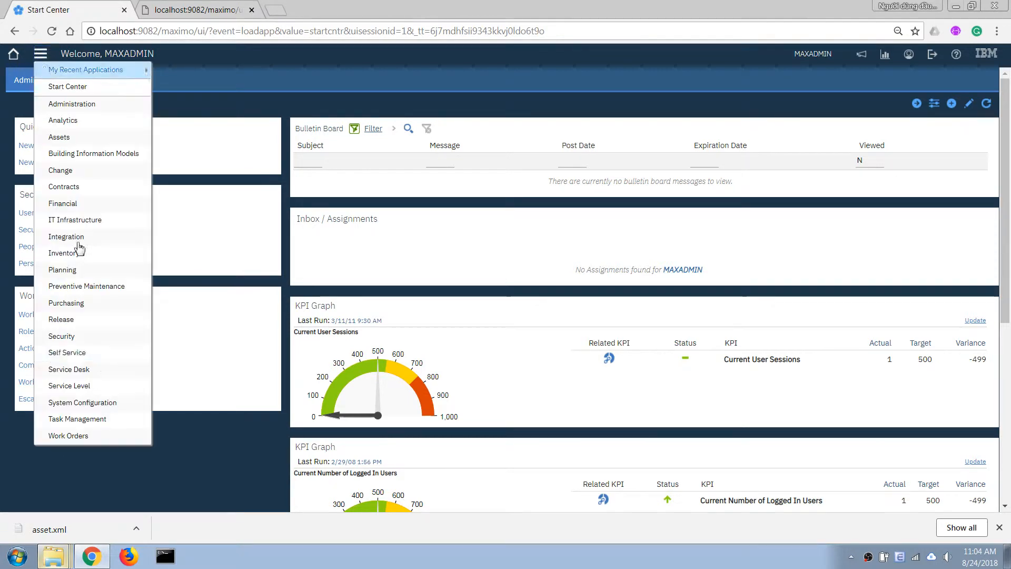
mouse_move(85, 403)
mouse_move(200, 402)
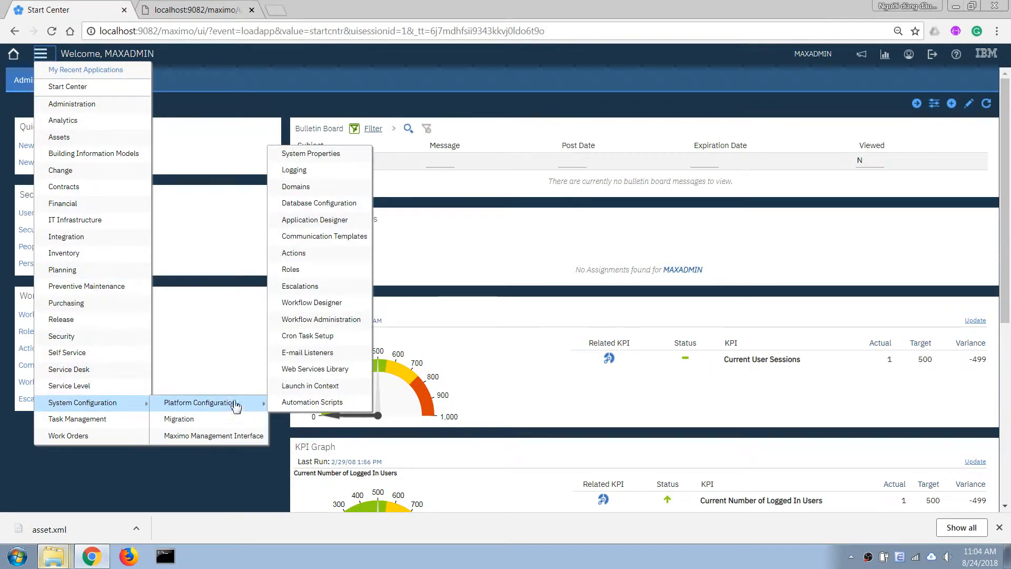
click(313, 204)
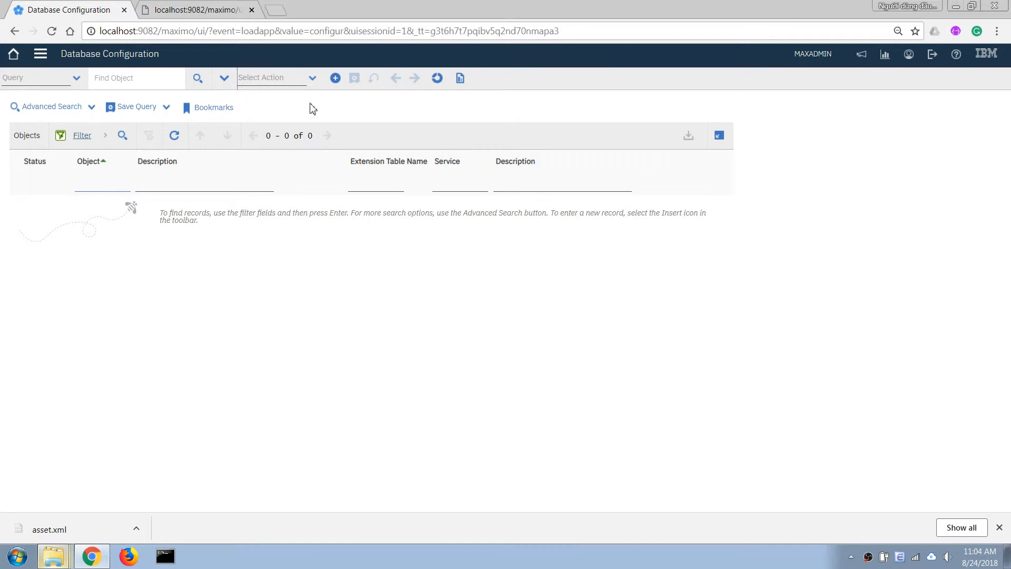
key(Return)
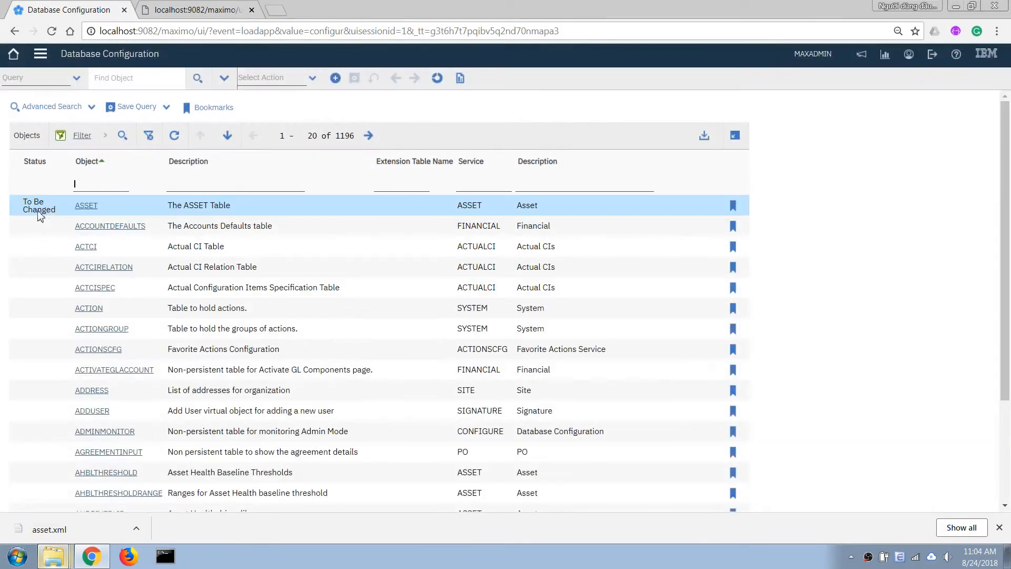
Start applying the pending configuration changes, signing with the password and a reason
click(283, 85)
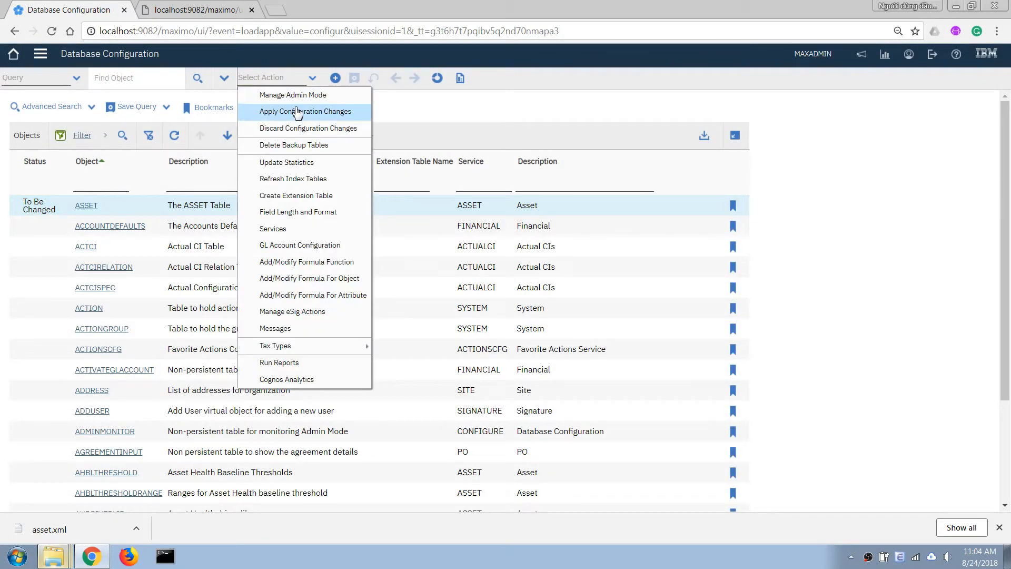
click(295, 109)
click(391, 197)
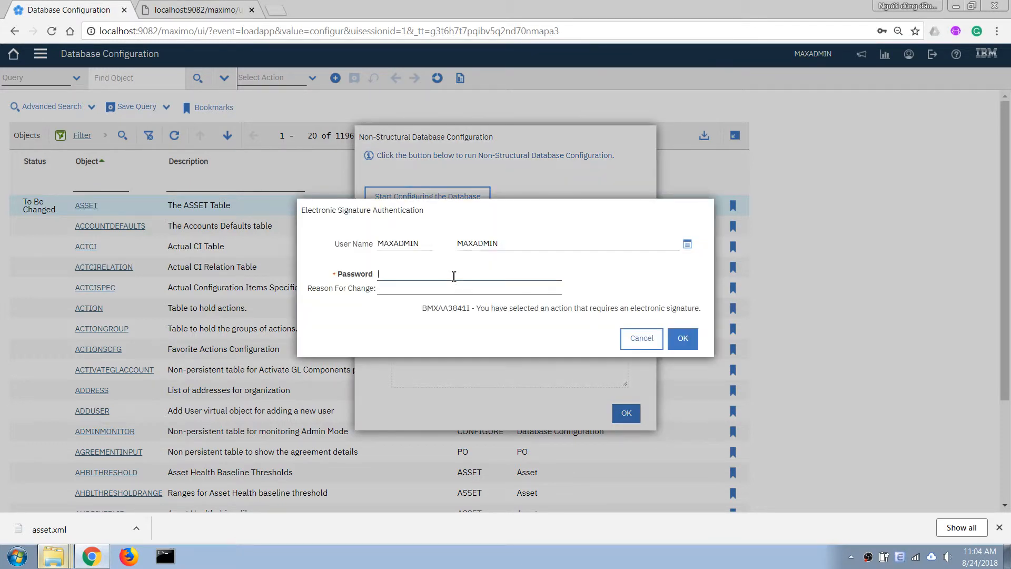
click(438, 273)
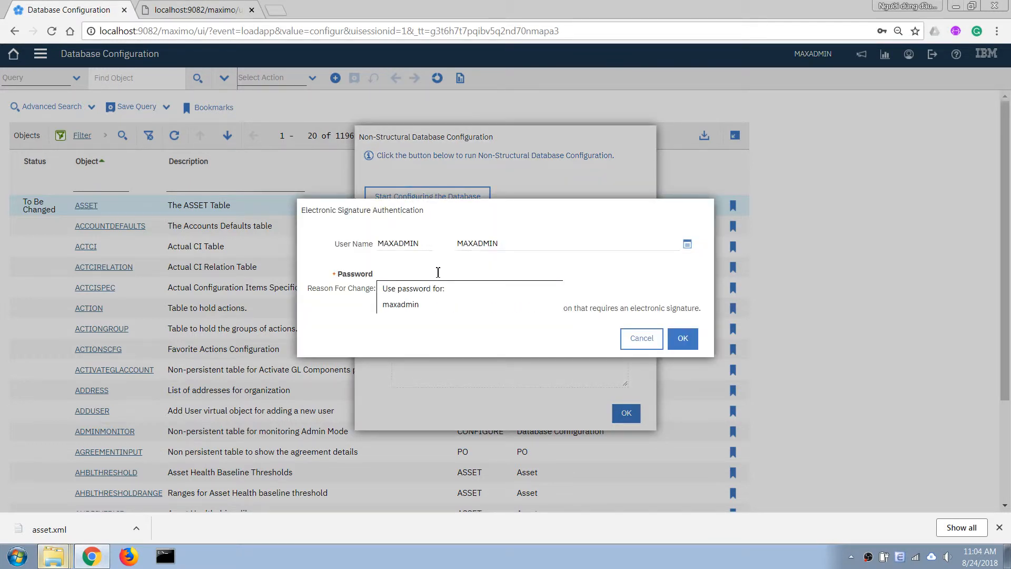
text(•••)
key(Tab)
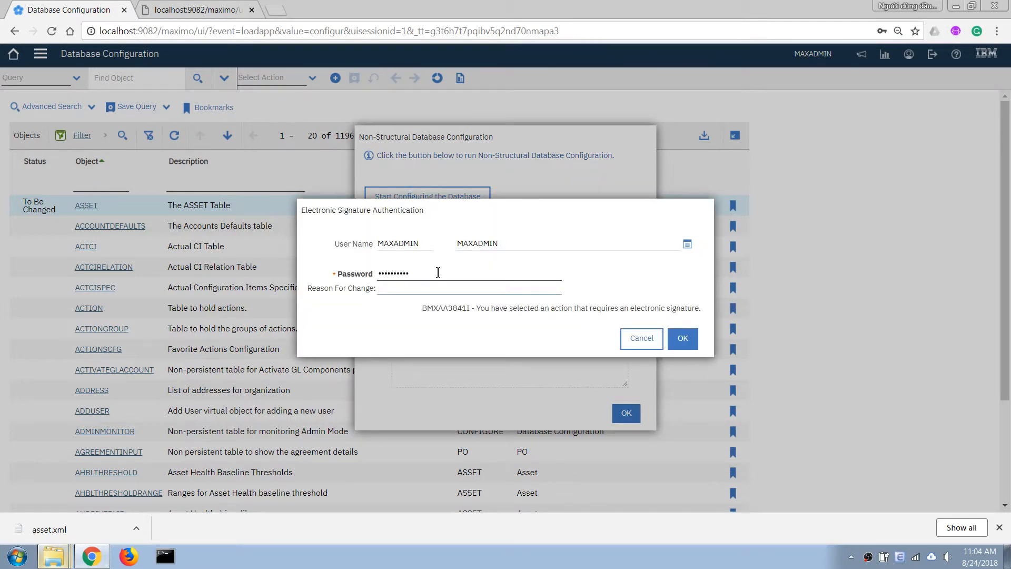
text(123456)
click(682, 338)
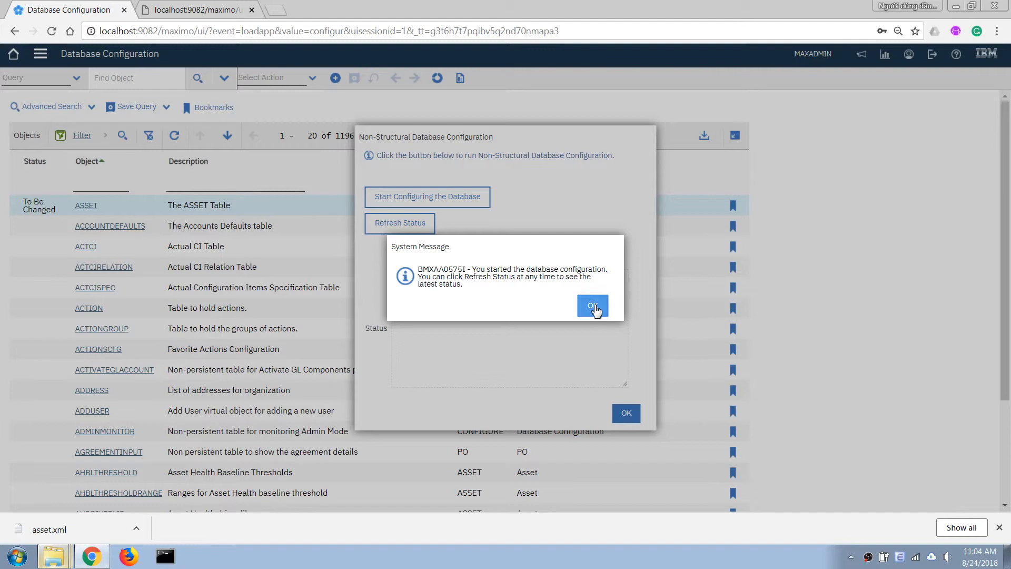
Refresh the status until configuration completes, then dismiss the message and close the dialog
click(591, 305)
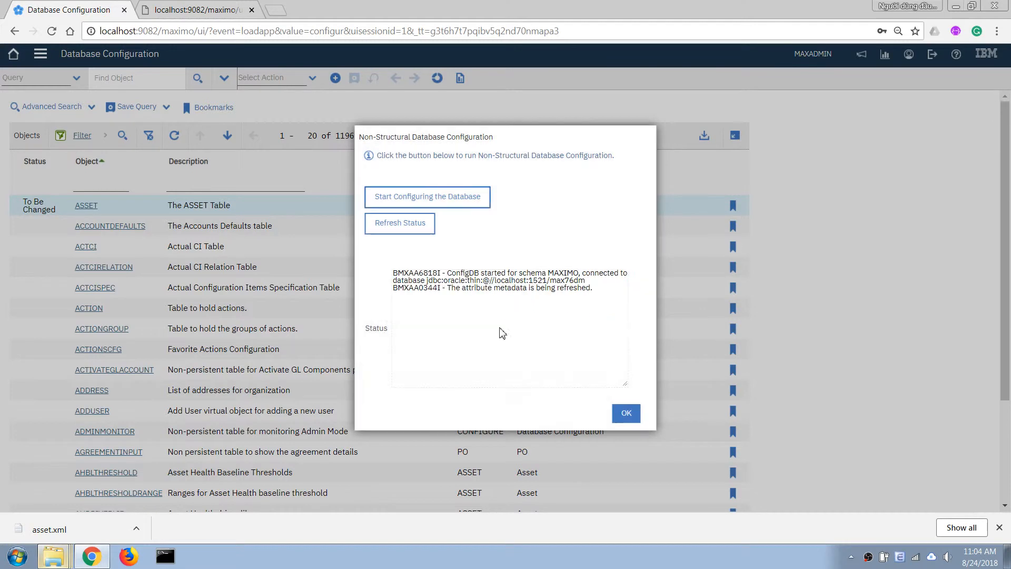
click(414, 224)
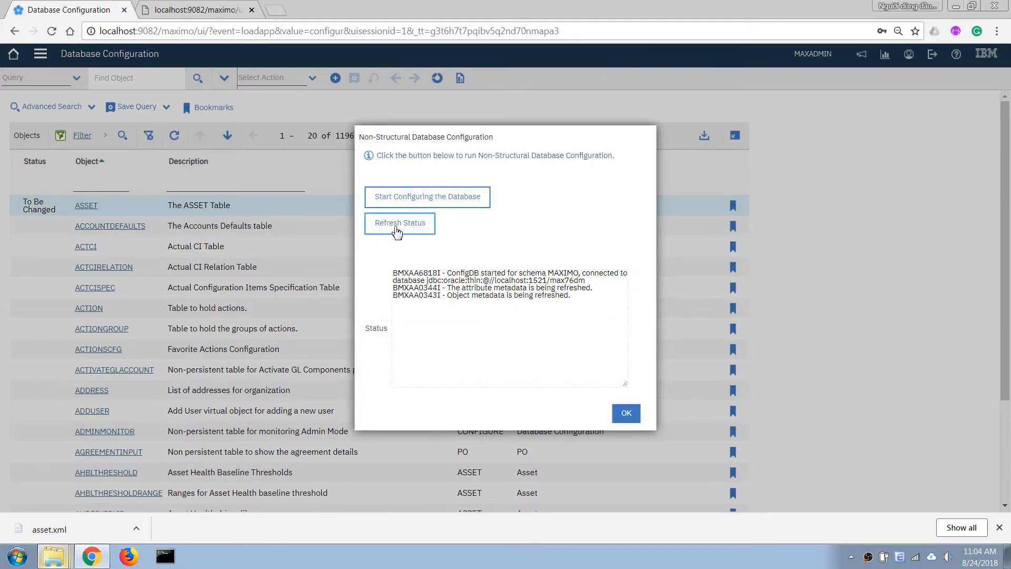
click(413, 225)
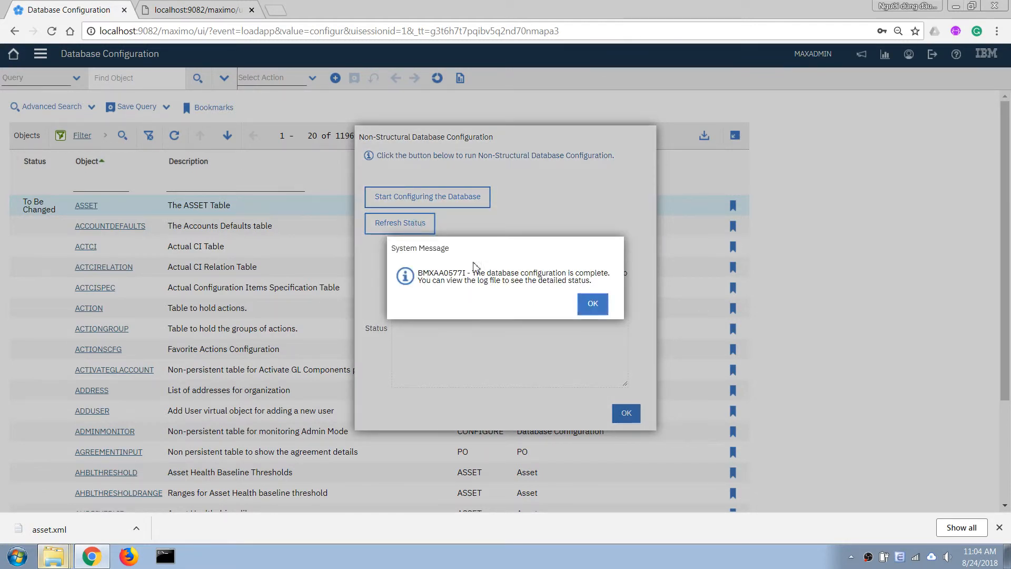
click(593, 303)
click(626, 412)
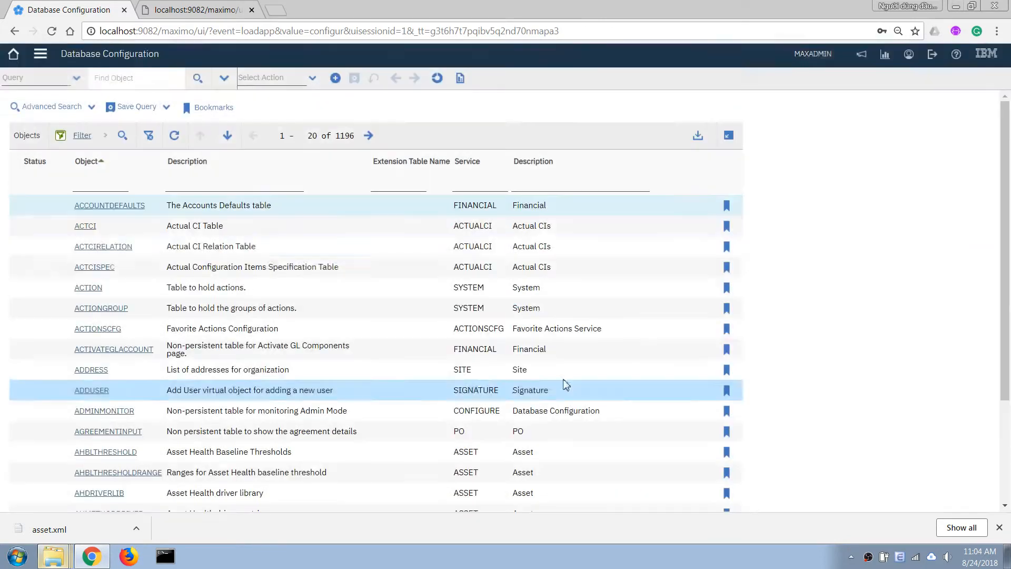
Go to System Configuration > Platform Configuration > Application Designer from the navigation menu
click(42, 54)
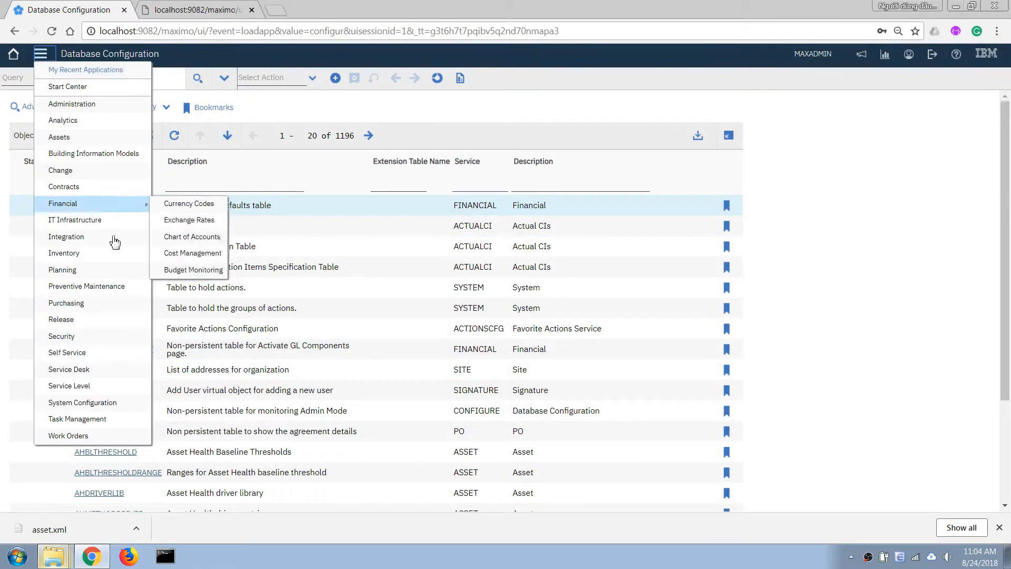
mouse_move(106, 406)
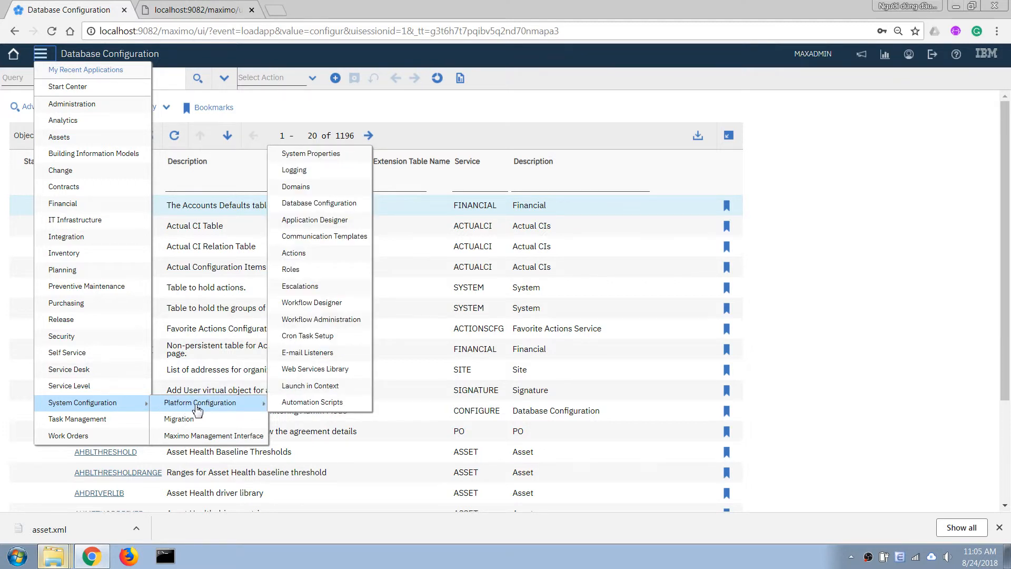
mouse_move(160, 404)
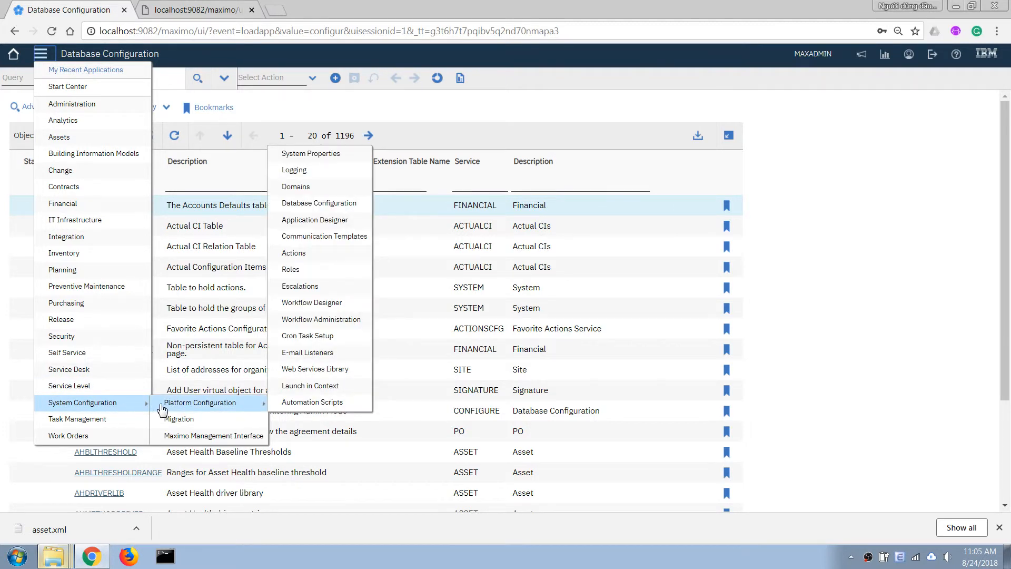
click(312, 221)
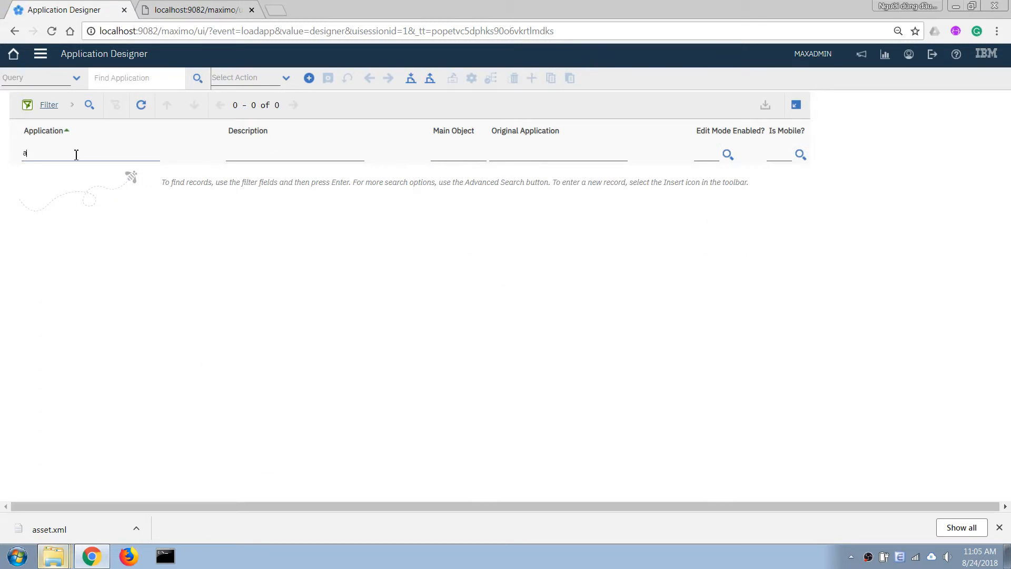
Filter applications for 'asset' and open the ASSET layout on its Asset tab
click(77, 155)
text(asset)
key(Return)
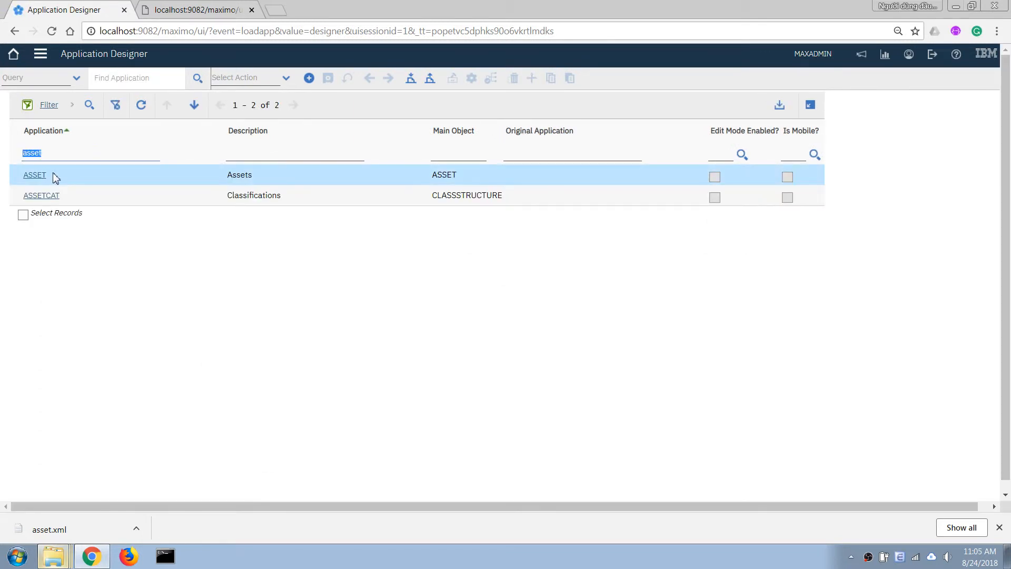
click(33, 175)
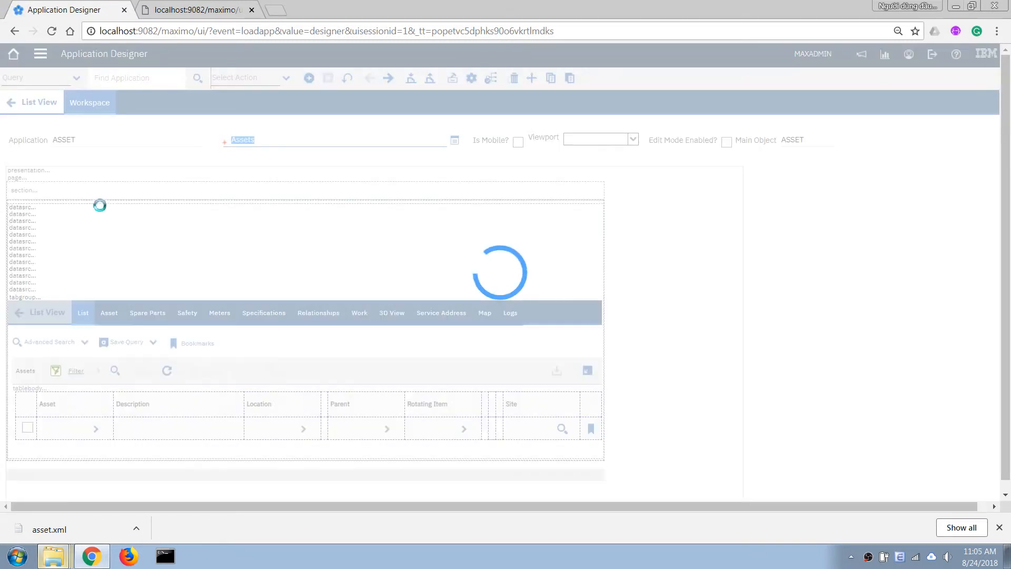
click(107, 315)
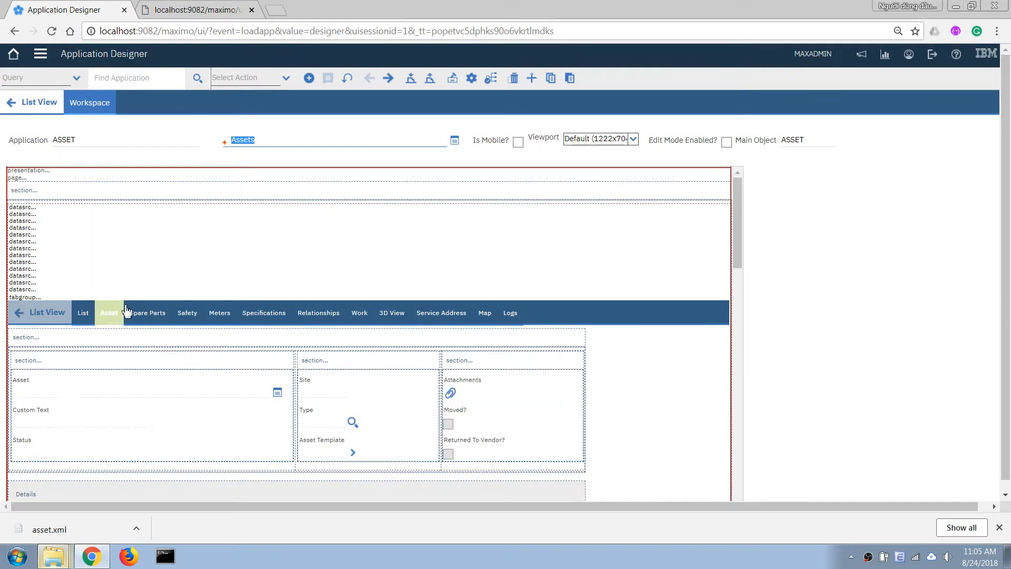
Set the Custom Text field's Lookup property to VALUELIST and save the layout
scroll(119, 319, down, 3)
right_click(31, 290)
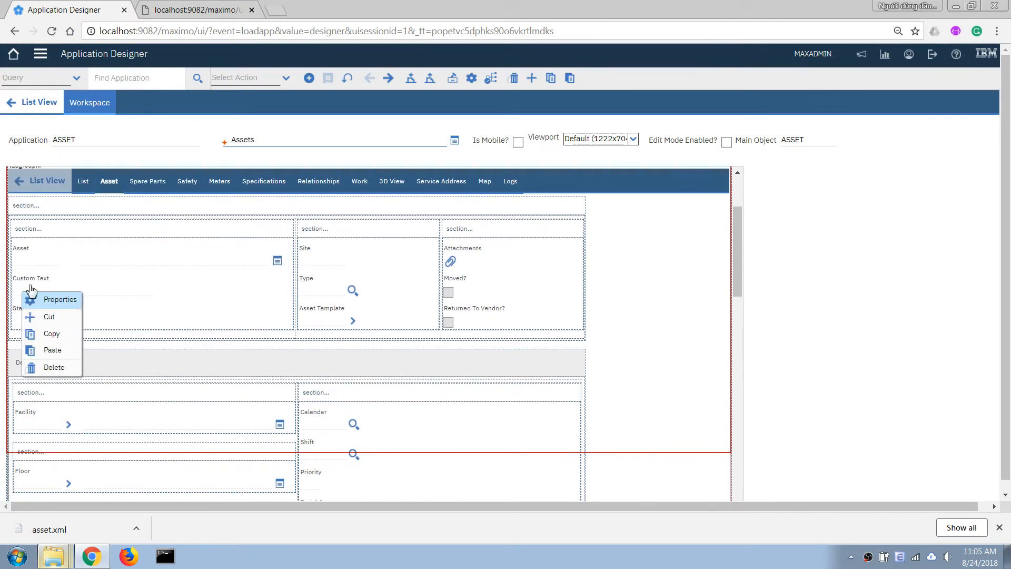
click(50, 301)
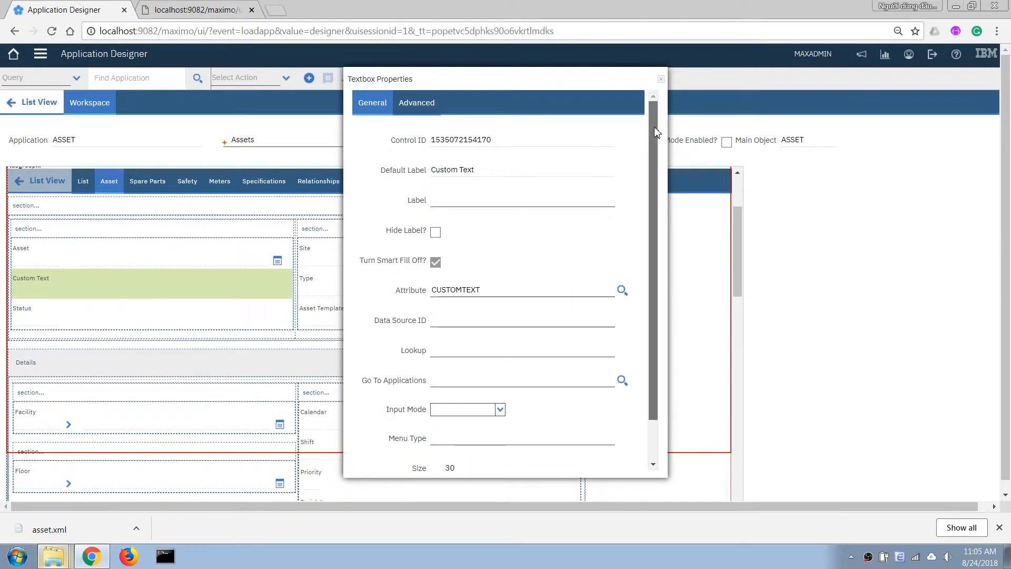
scroll(654, 126, down, 1)
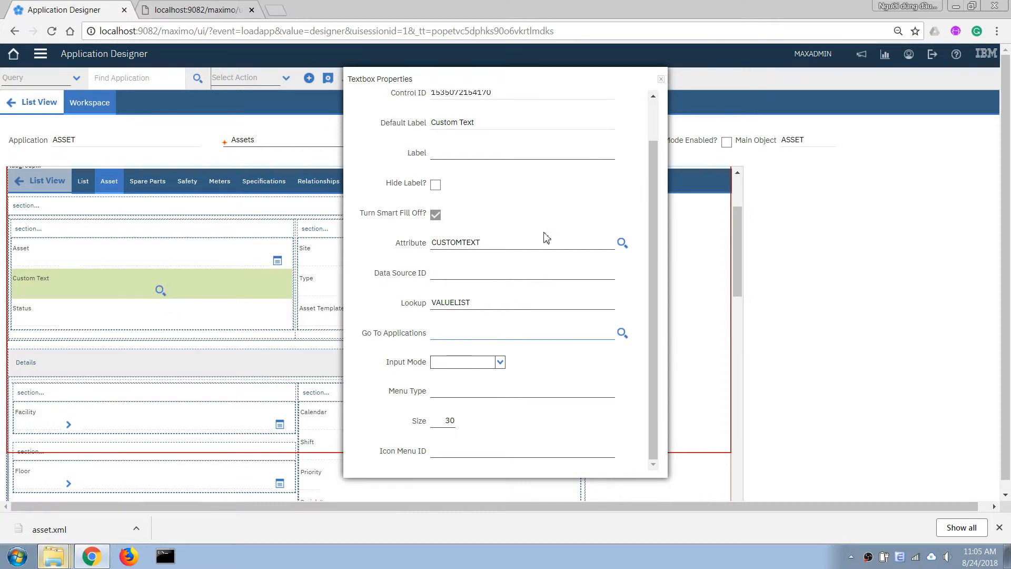
click(661, 79)
click(327, 78)
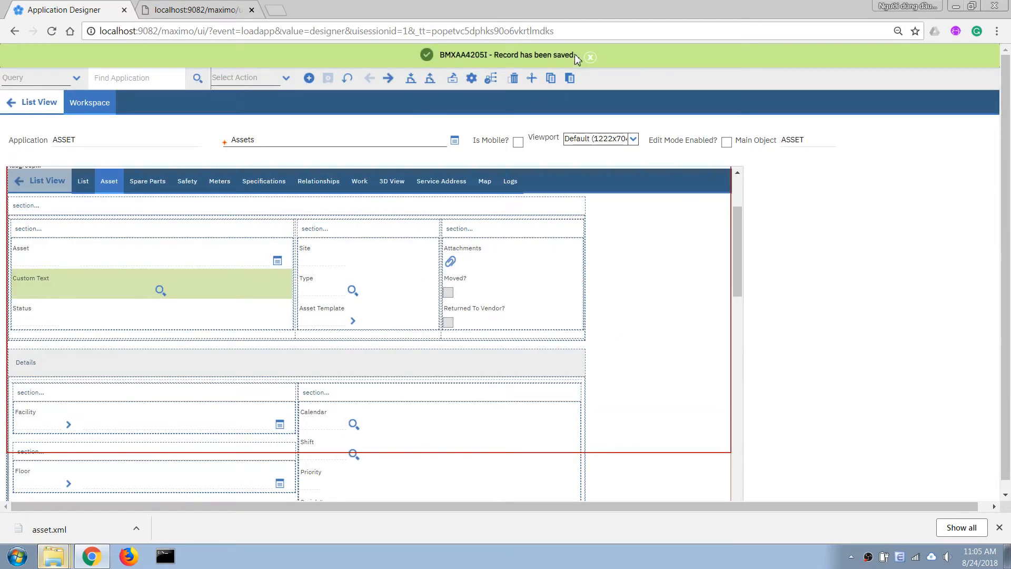
Open the Assets application, list all assets, and open asset 1004
click(39, 55)
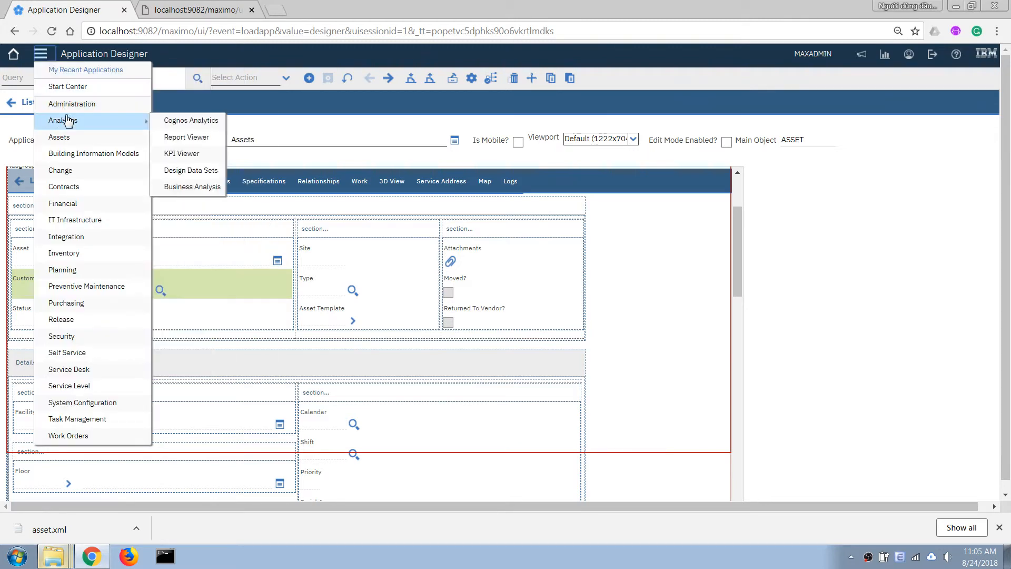
mouse_move(128, 139)
click(168, 139)
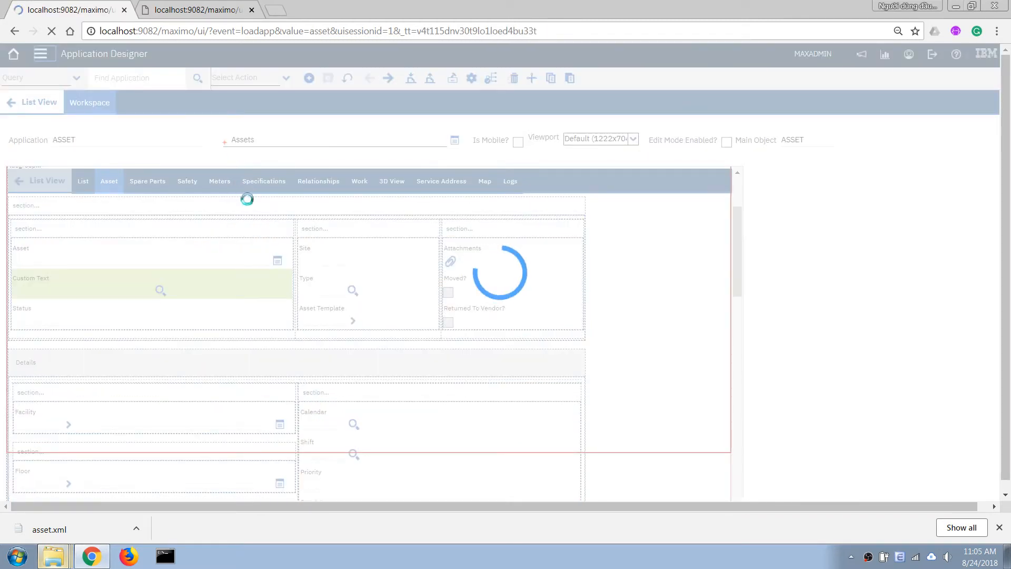
key(Return)
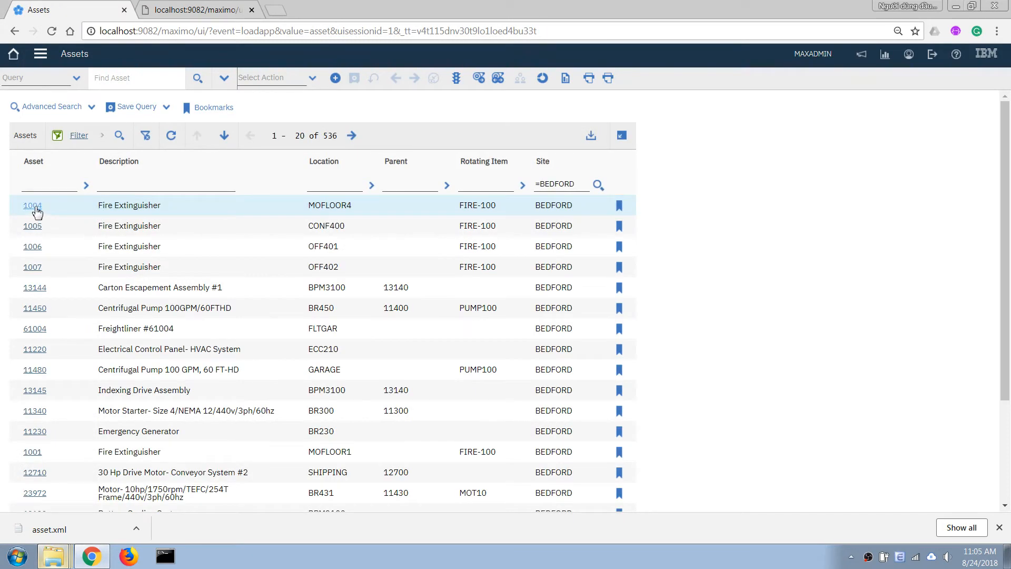
click(32, 205)
Choose Three for Custom Text from its allowed-value lookup
key(Tab)
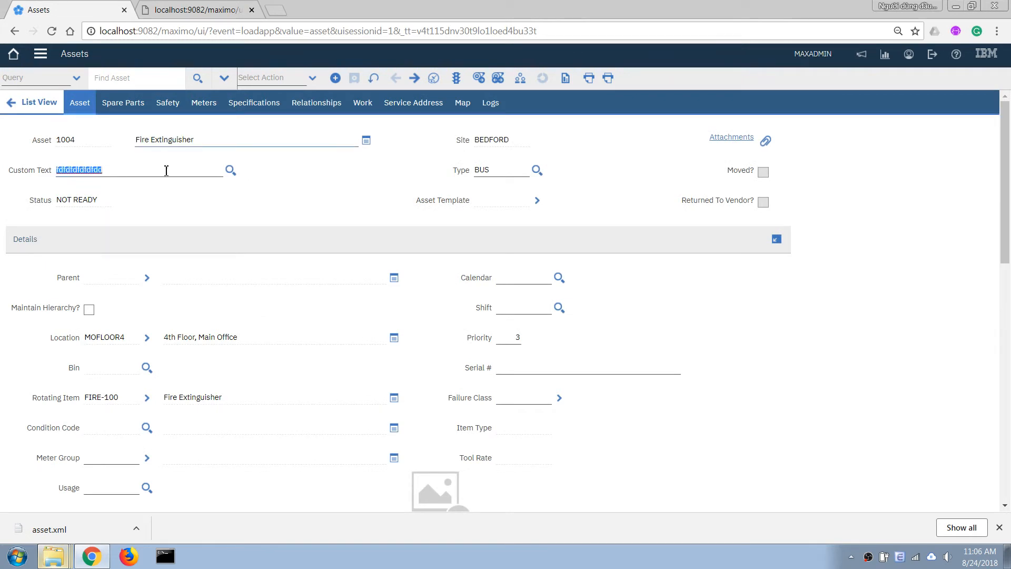
click(230, 171)
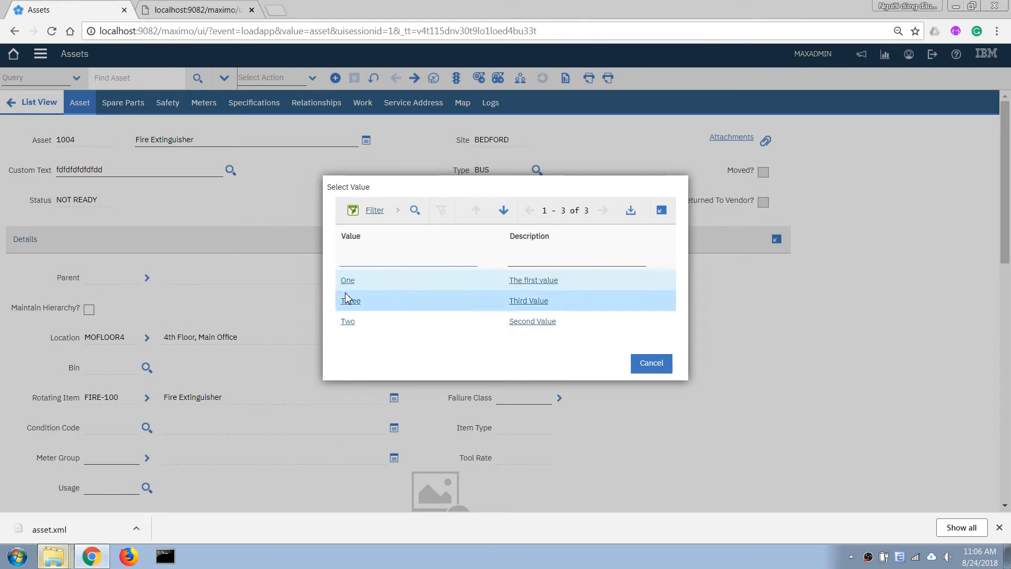
click(532, 302)
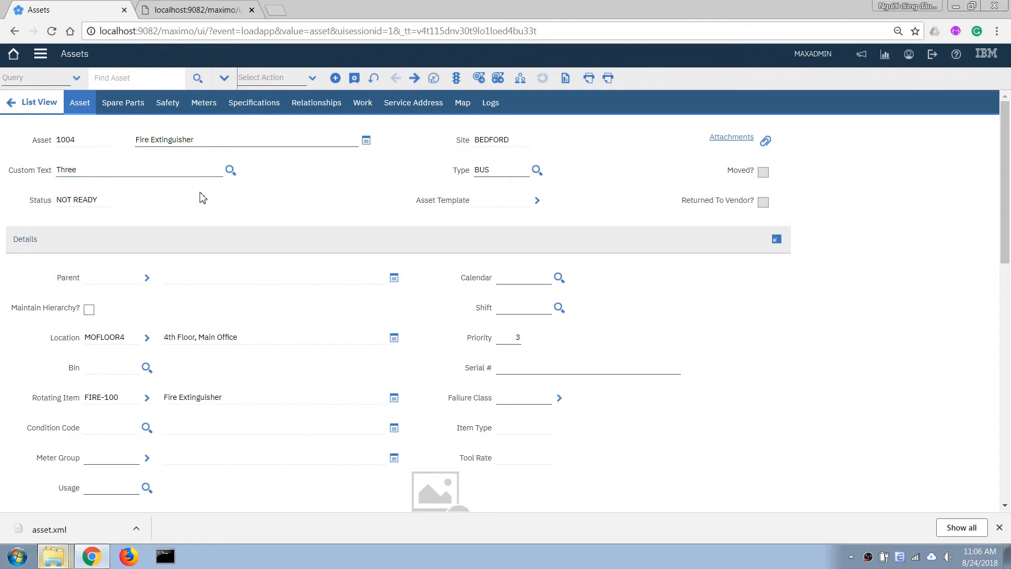
click(230, 170)
Choose Two, then enter invalid 'SDSDSD', see it rejected, and go back to Two
click(348, 322)
drag(59, 167, 71, 172)
text(SDSDSD)
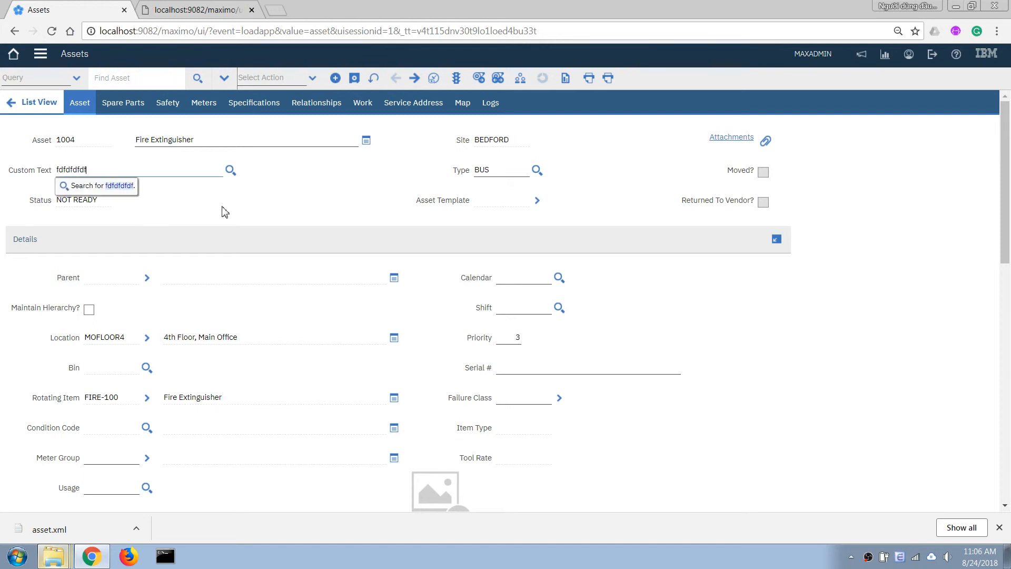
key(Tab)
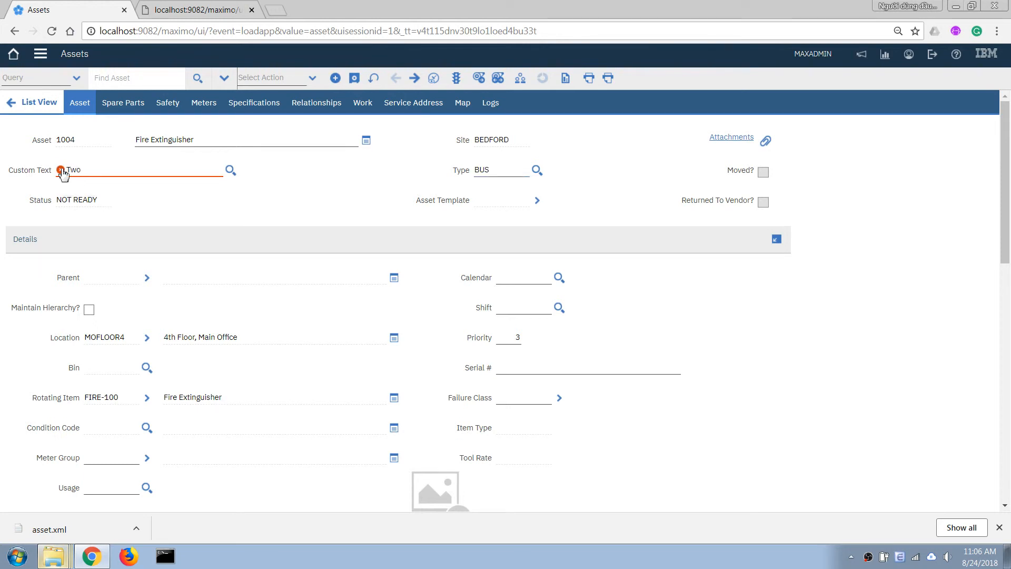
click(60, 170)
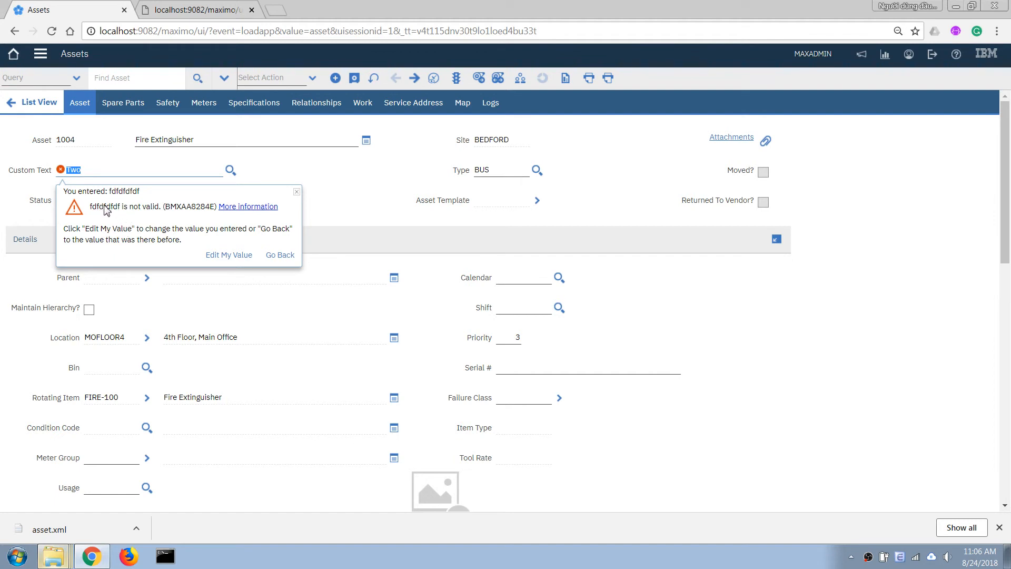
click(279, 255)
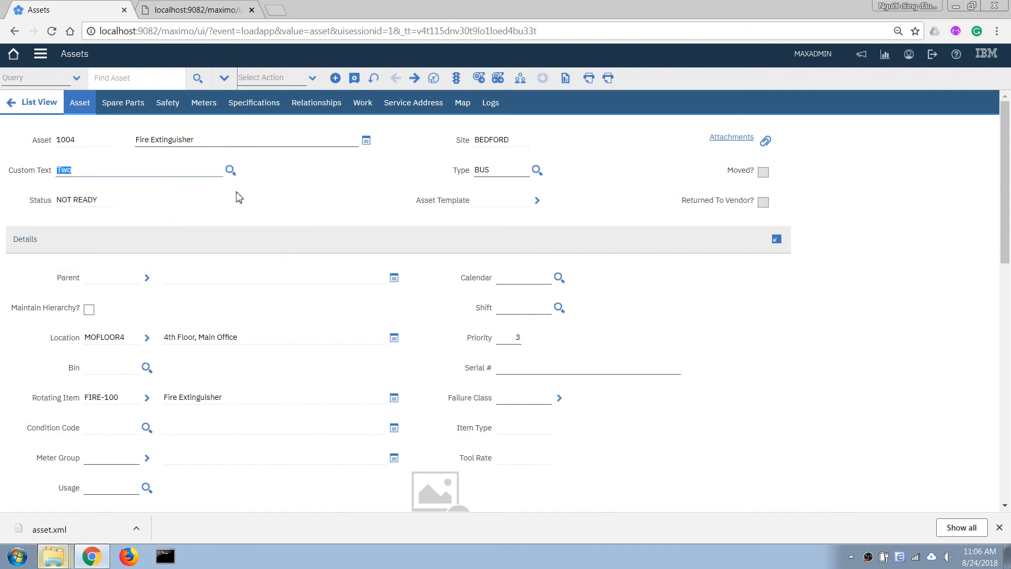
Replace Custom Text with 'One', save asset 1004, and recheck the value list
click(230, 170)
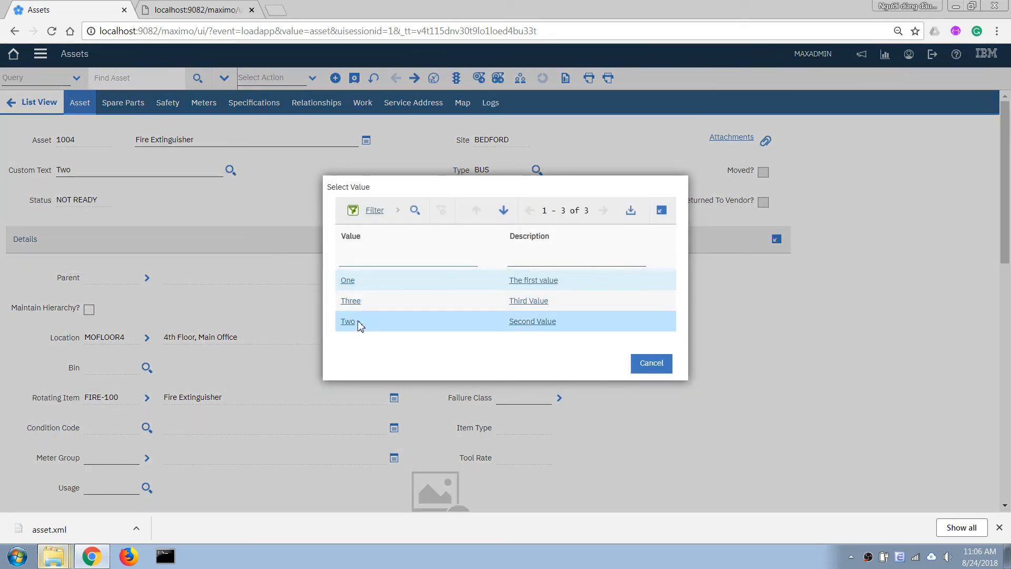
click(653, 369)
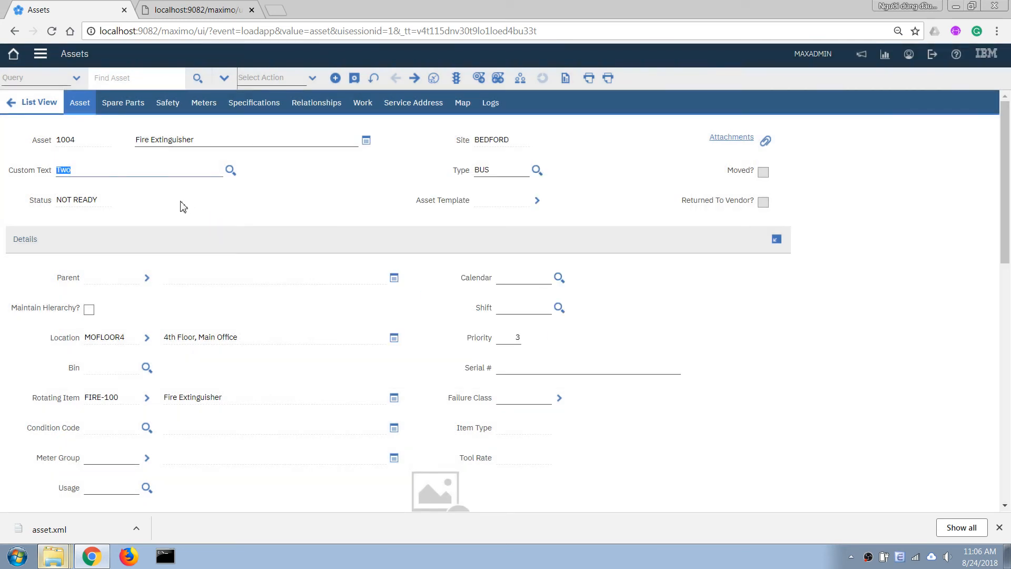
drag(94, 177, 1, 164)
text(One)
key(Tab)
click(354, 78)
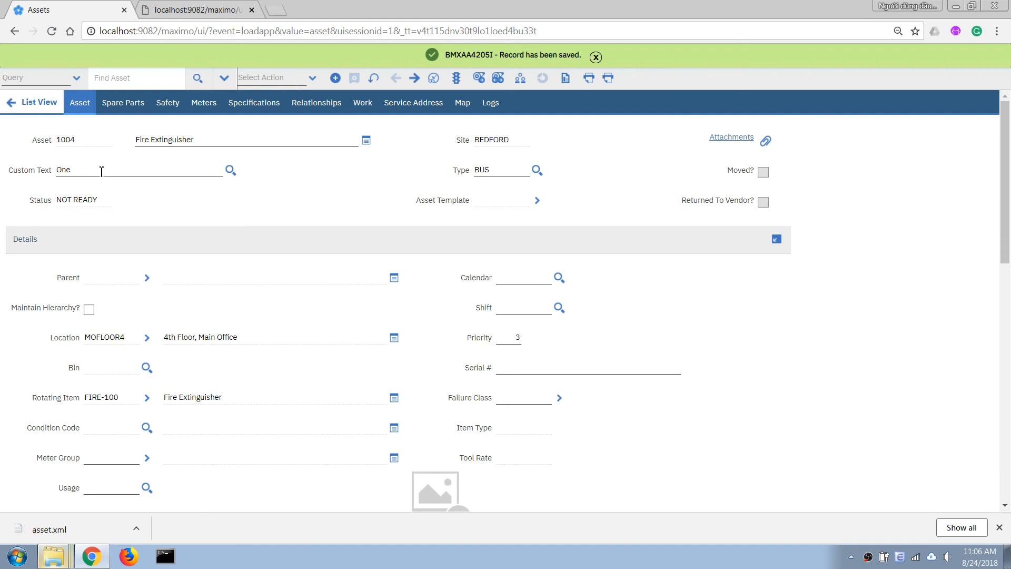
click(231, 170)
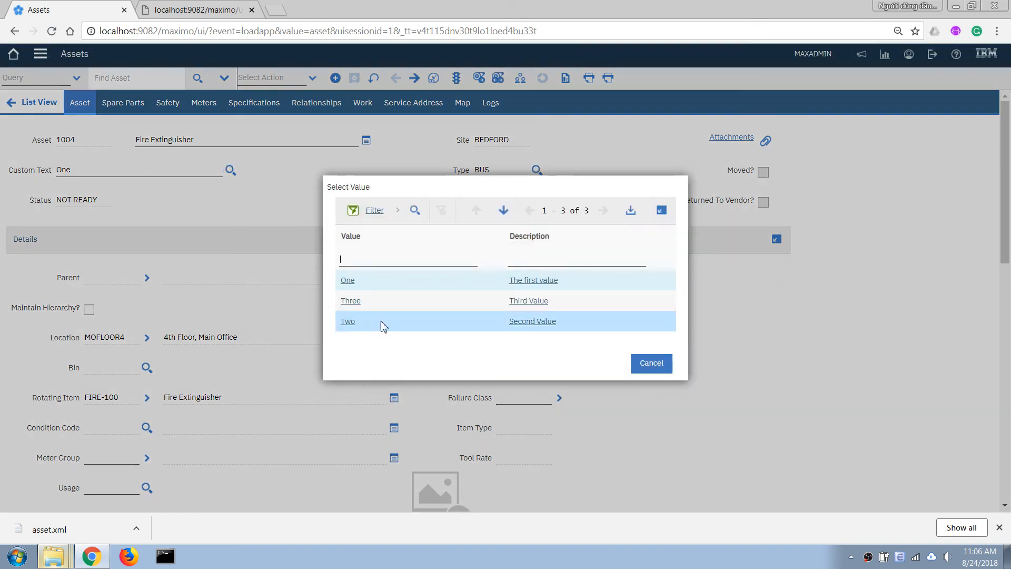
click(653, 363)
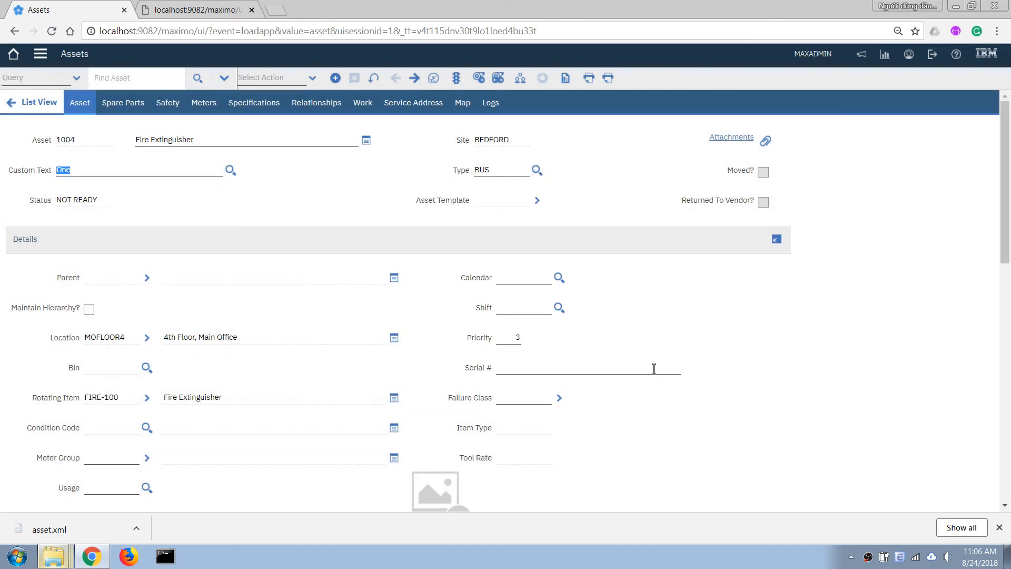